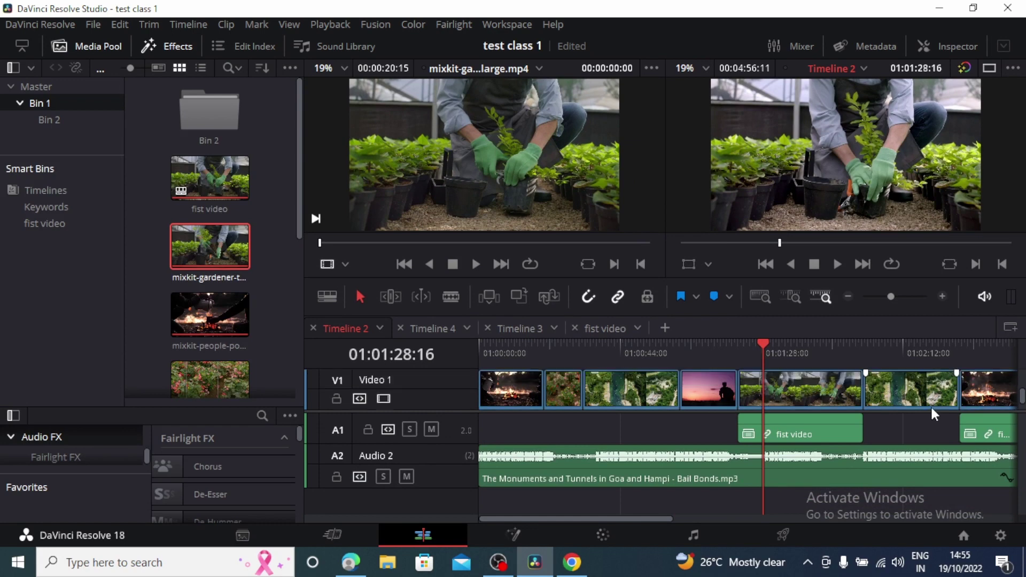
- Ripple-delete both clips from the Video 2 track of Timeline 2 and save the project
{"action": "scroll", "coordinate": [931, 405], "scroll_direction": "up", "scroll_amount": 2}
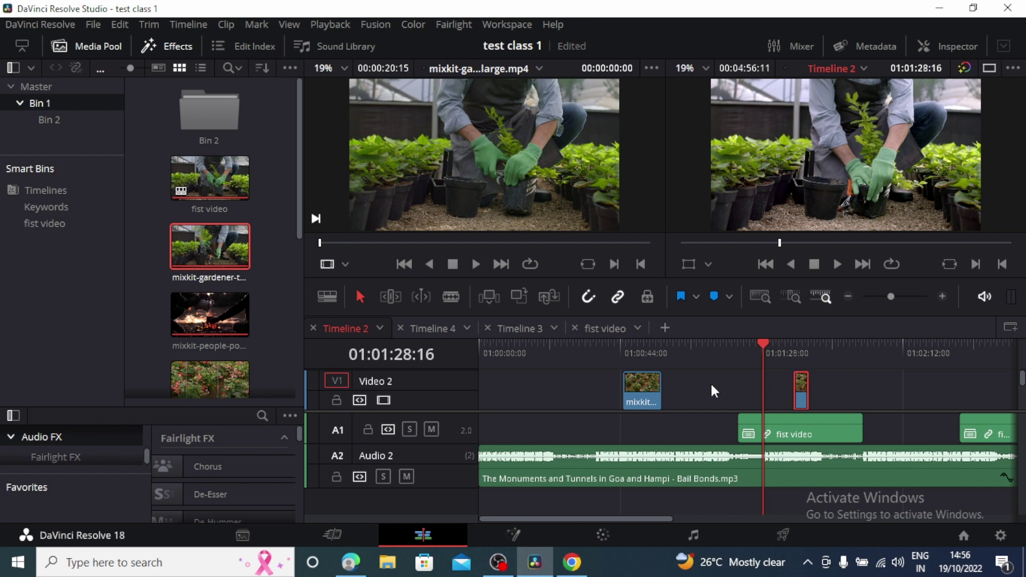
{"action": "left_click", "coordinate": [652, 392]}
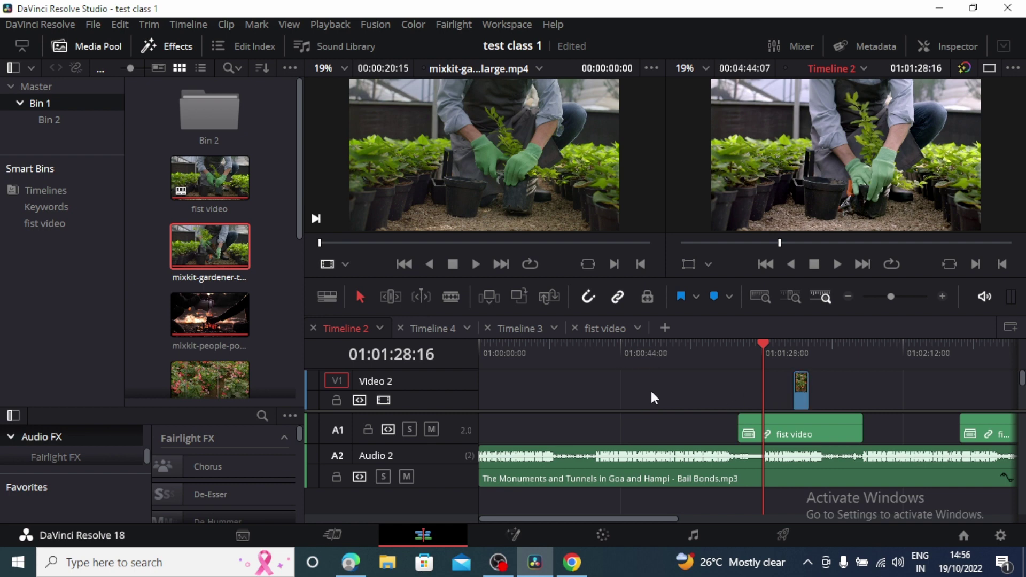
{"action": "key", "text": "Delete"}
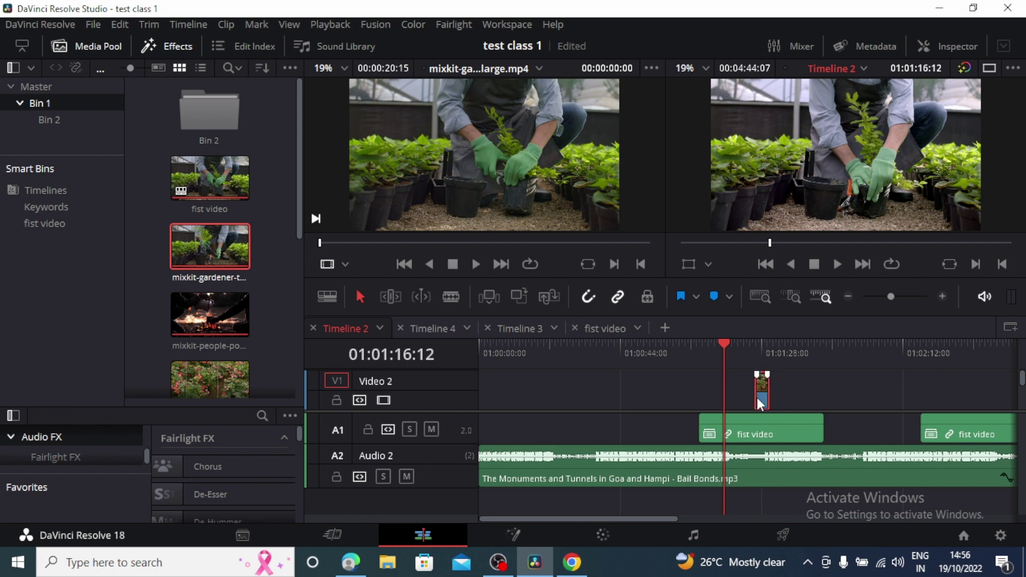
{"action": "key", "text": "ctrl+s"}
{"action": "key", "text": "Delete"}
{"action": "scroll", "coordinate": [755, 398], "scroll_direction": "down", "scroll_amount": 2}
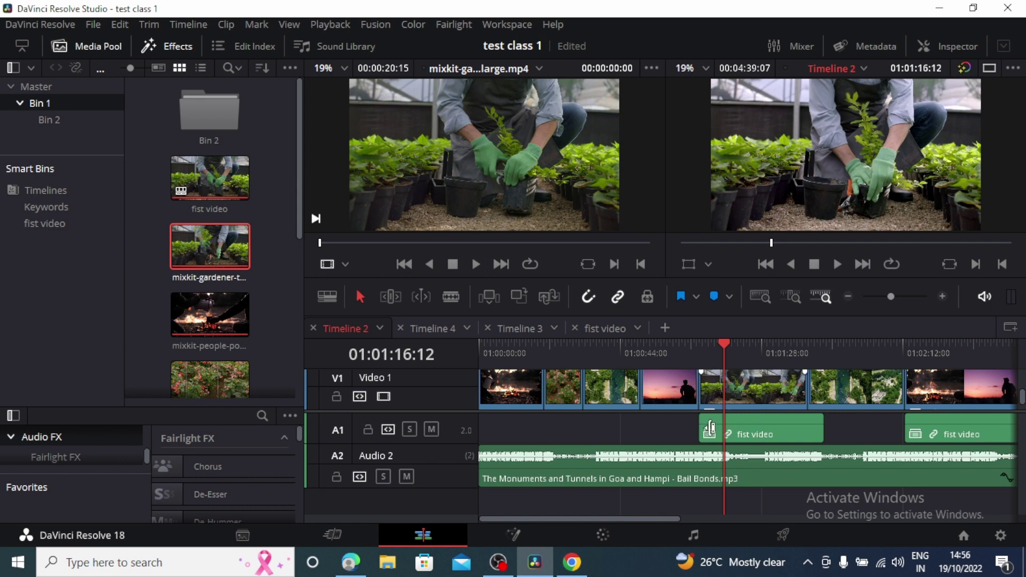
{"action": "key", "text": "ctrl+s"}
- Enlarge the timeline area and give the video tracks more height so Video 1 and Video 2 both show
{"action": "left_click_drag", "start_coordinate": [683, 315], "coordinate": [683, 252]}
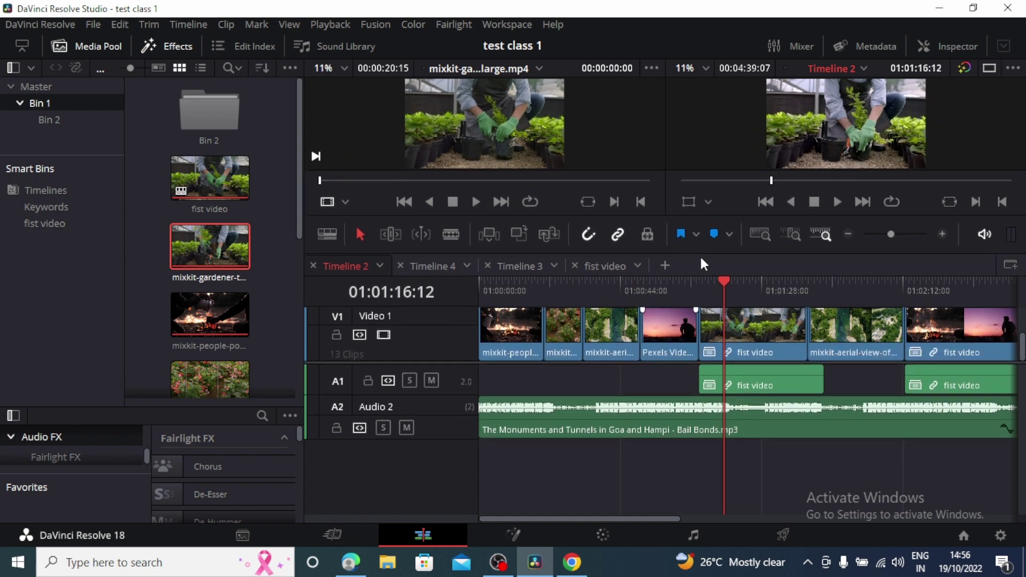
{"action": "scroll", "coordinate": [737, 347], "scroll_direction": "up", "scroll_amount": 1}
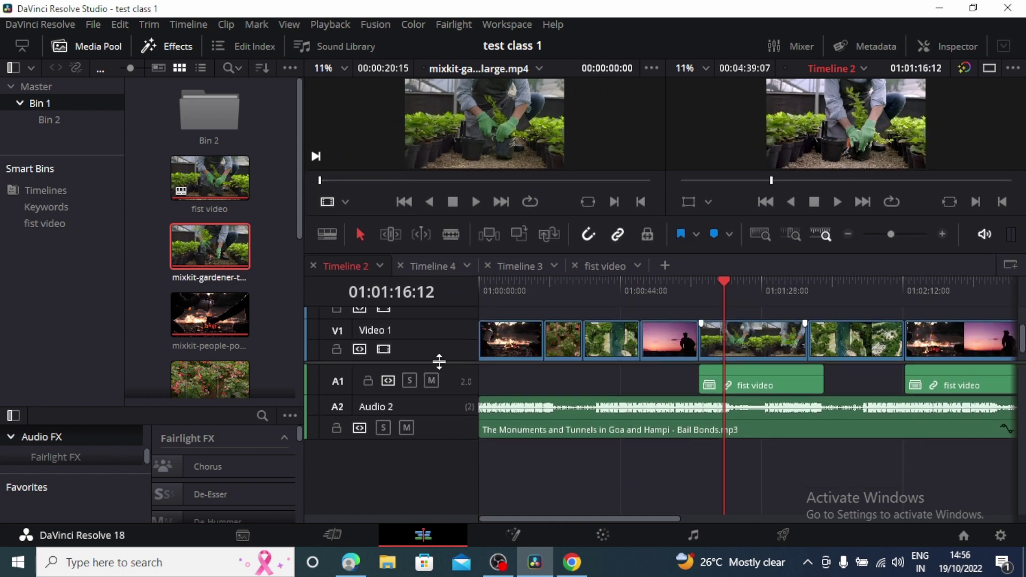
{"action": "left_click_drag", "start_coordinate": [438, 362], "coordinate": [443, 417]}
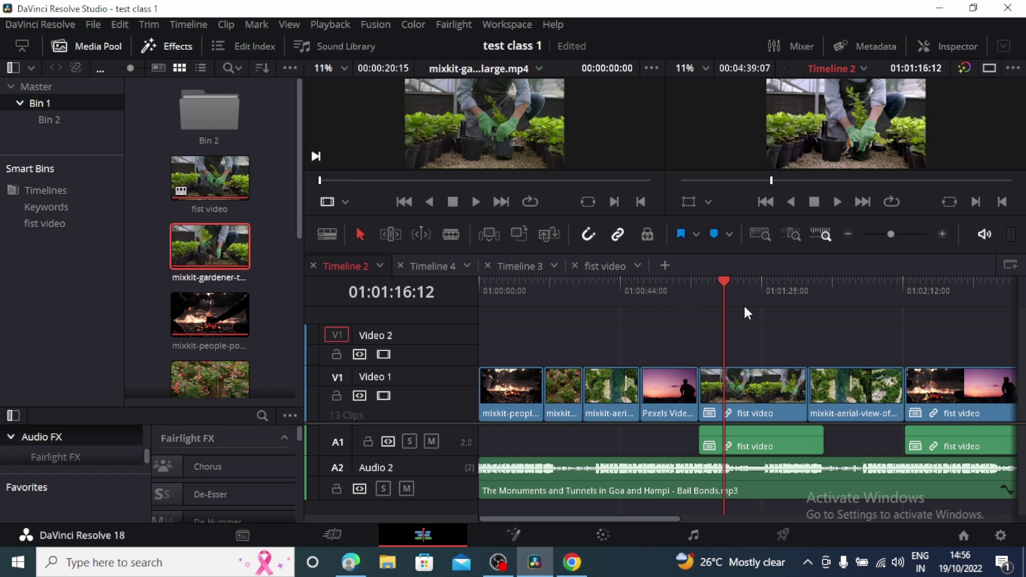
- Mark the fist video clip on Video 1 as the timeline range and shift its In point to about 01:01:27:17
{"action": "left_click_drag", "start_coordinate": [727, 280], "coordinate": [758, 289]}
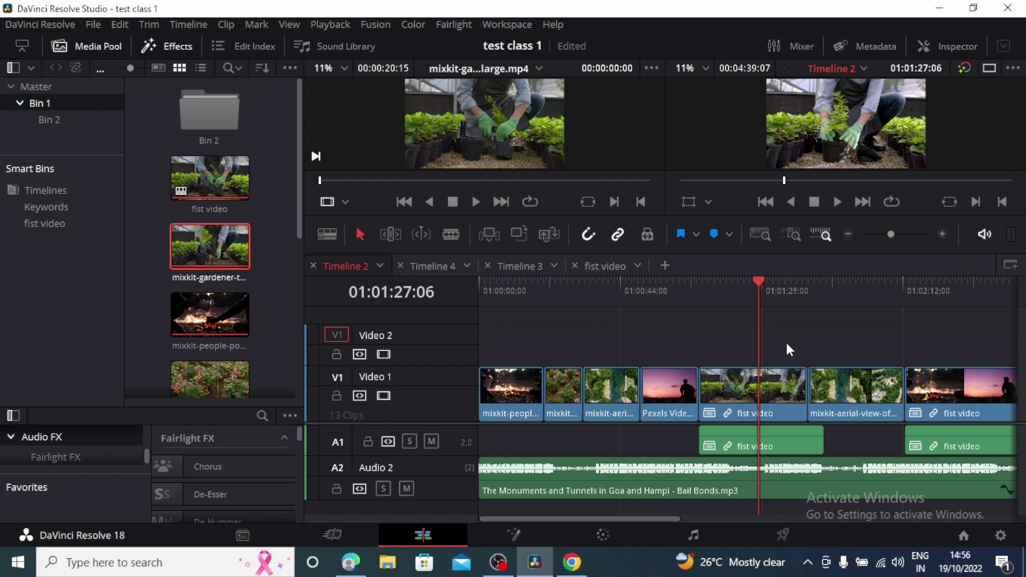
{"action": "key", "text": "x"}
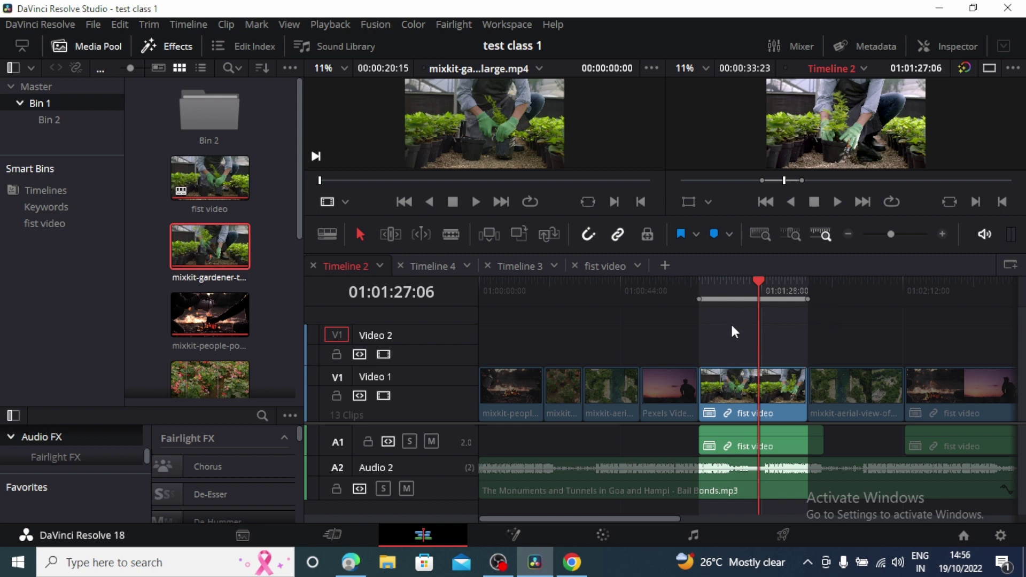
{"action": "left_click", "coordinate": [696, 299]}
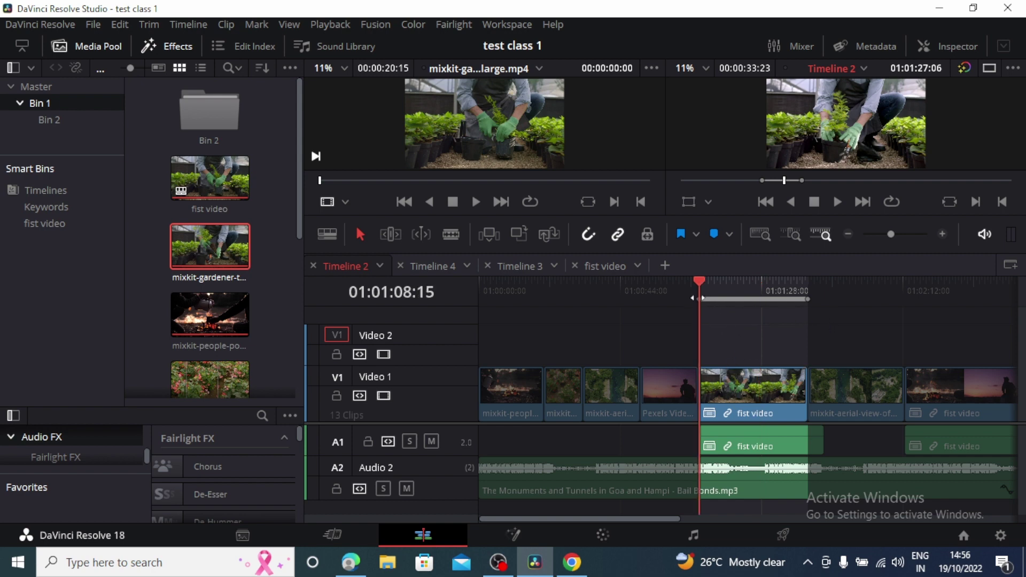
{"action": "left_click_drag", "start_coordinate": [695, 300], "coordinate": [758, 319]}
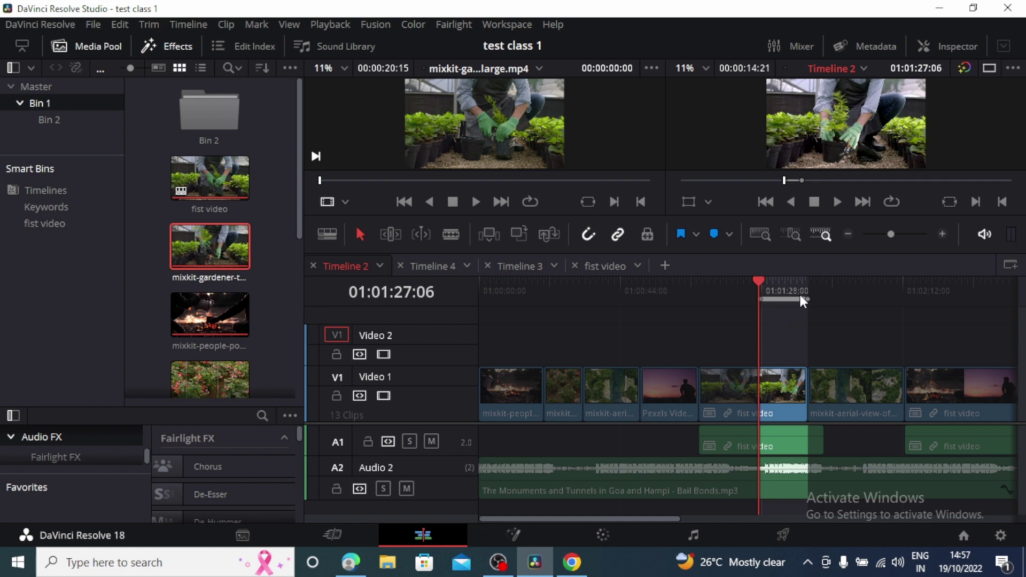
{"action": "key", "text": "space"}
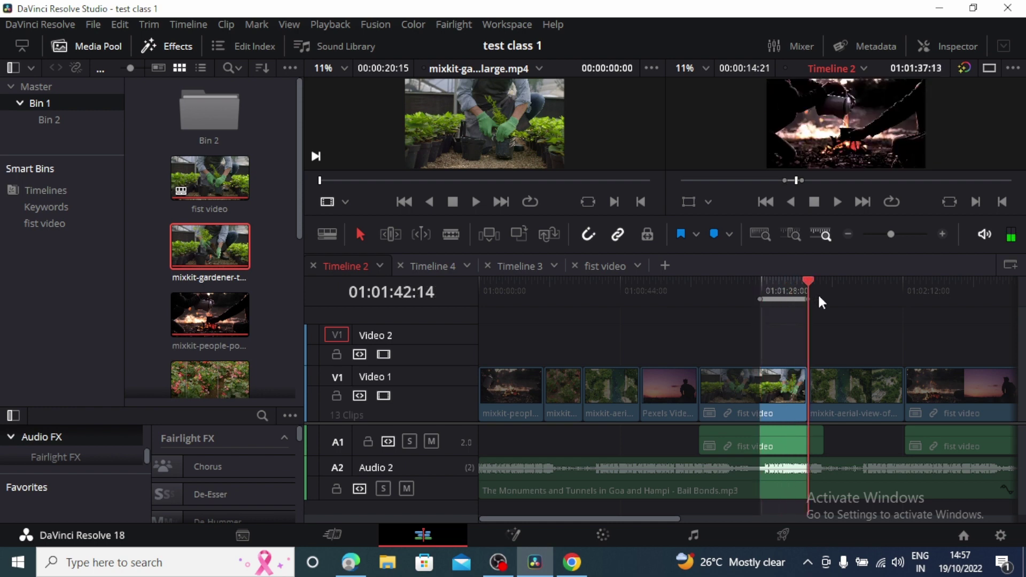
{"action": "left_click_drag", "start_coordinate": [802, 299], "coordinate": [758, 299]}
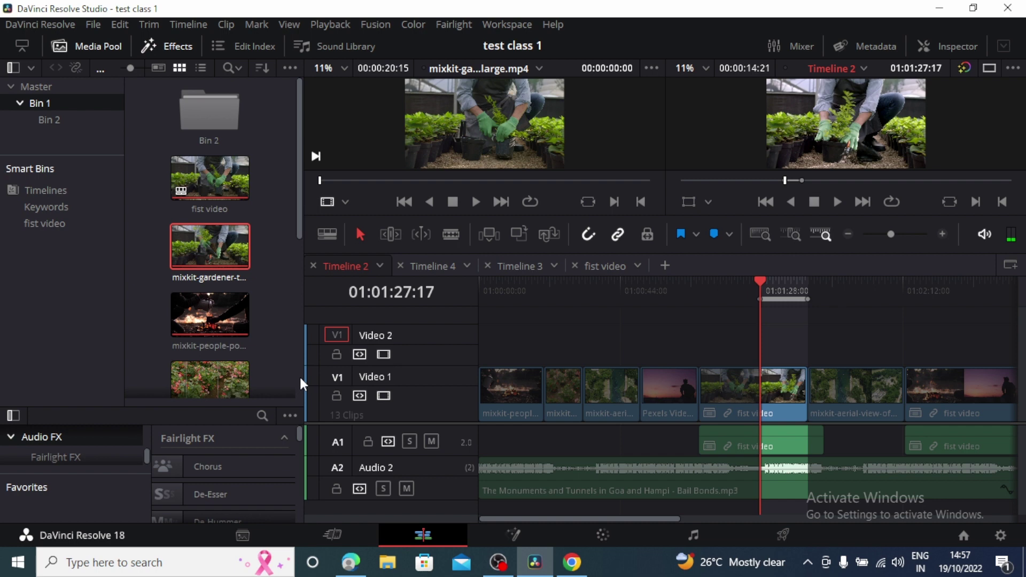
- Load the mixkit small flowers clip, set its In point to 00:00:02:17, and overwrite it onto Video 2 at the marked In point
{"action": "scroll", "coordinate": [299, 375], "scroll_direction": "down", "scroll_amount": 2}
{"action": "left_click", "coordinate": [200, 284]}
{"action": "double_click", "coordinate": [202, 285]}
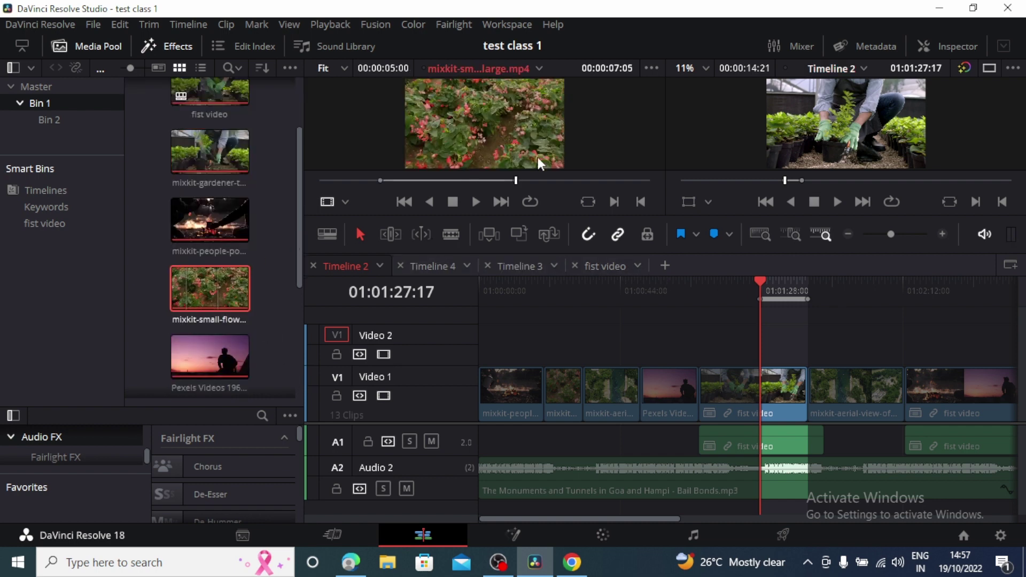
{"action": "left_click", "coordinate": [761, 280]}
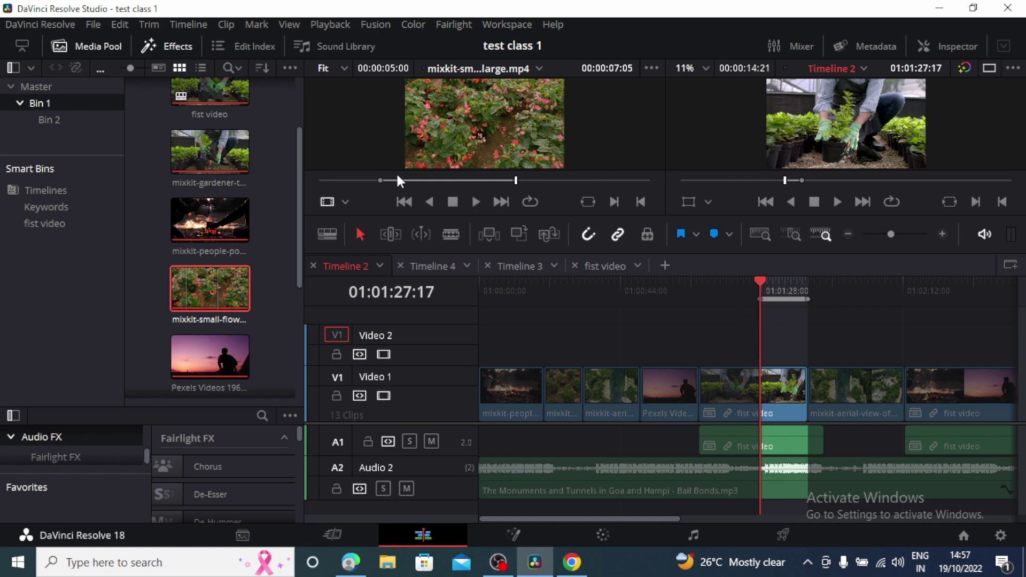
{"action": "left_click_drag", "start_coordinate": [381, 180], "coordinate": [393, 181]}
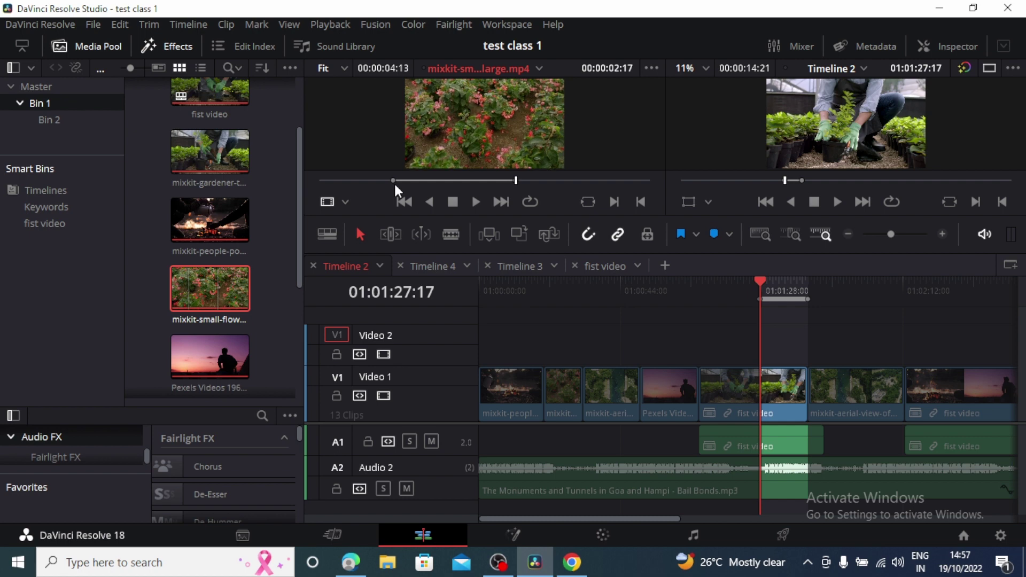
{"action": "left_click", "coordinate": [518, 234]}
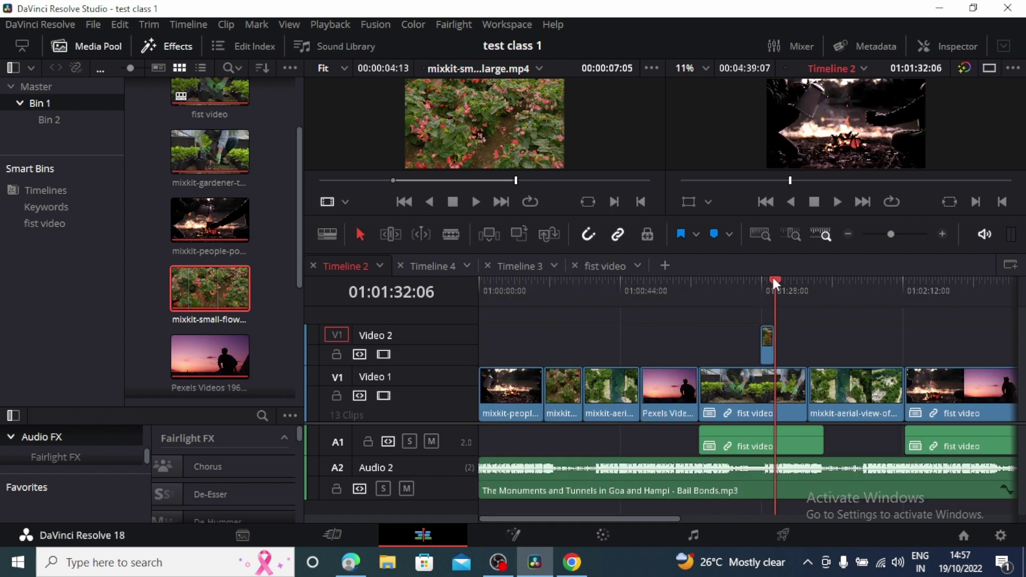
- Play back the timeline across the flower clip on Video 2
{"action": "left_click_drag", "start_coordinate": [772, 277], "coordinate": [766, 275]}
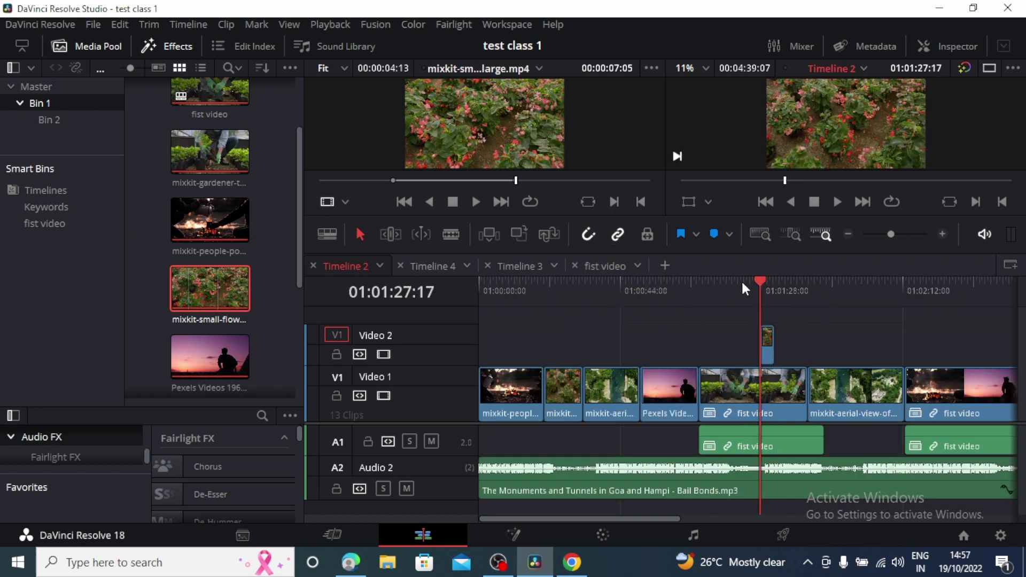
{"action": "left_click_drag", "start_coordinate": [755, 280], "coordinate": [729, 283]}
{"action": "left_click", "coordinate": [837, 202]}
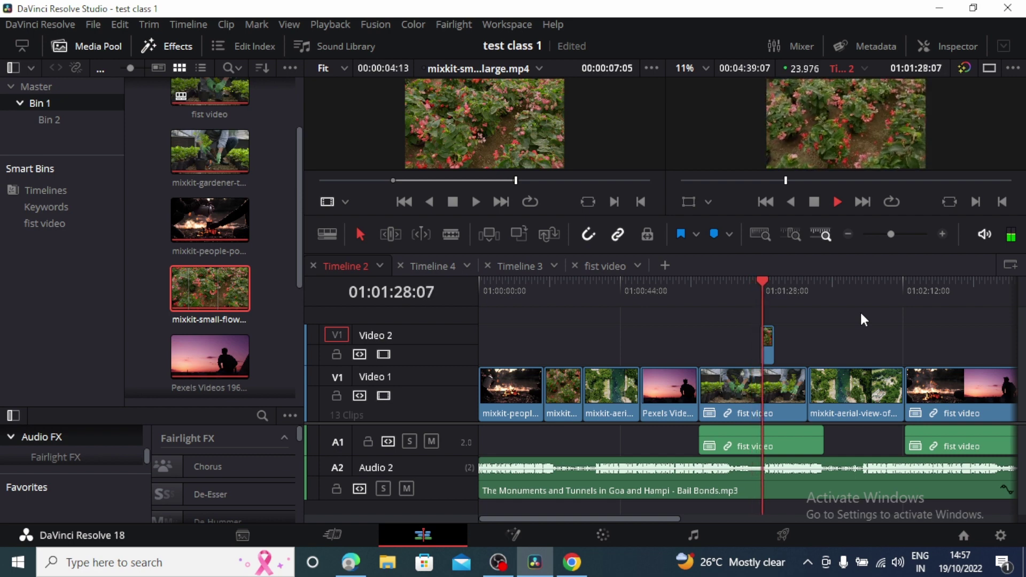
{"action": "left_click", "coordinate": [814, 202]}
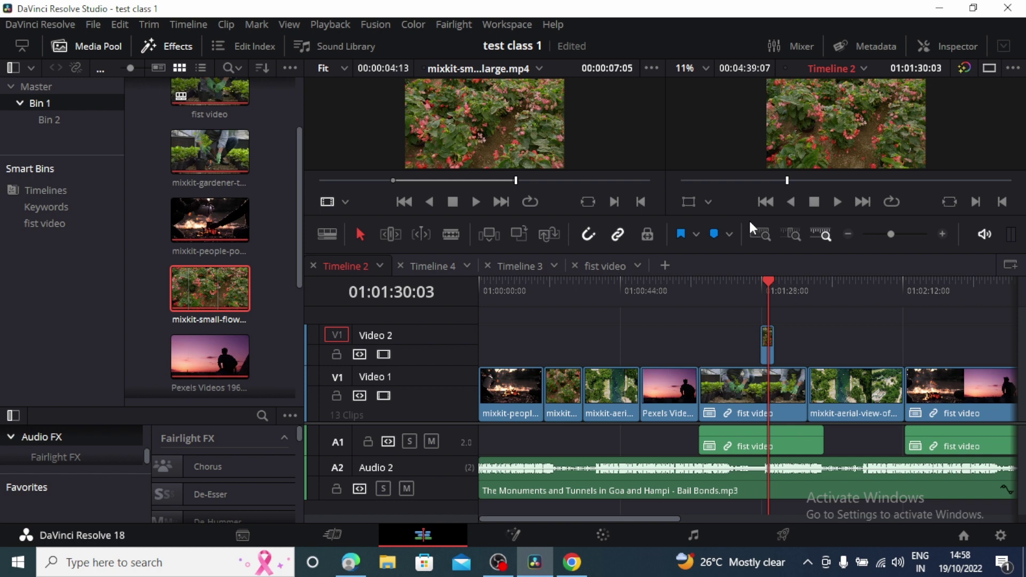
- Mark the whole fist video clip as the timeline range and ripple-delete the flower clip from Video 2
{"action": "key", "text": "x"}
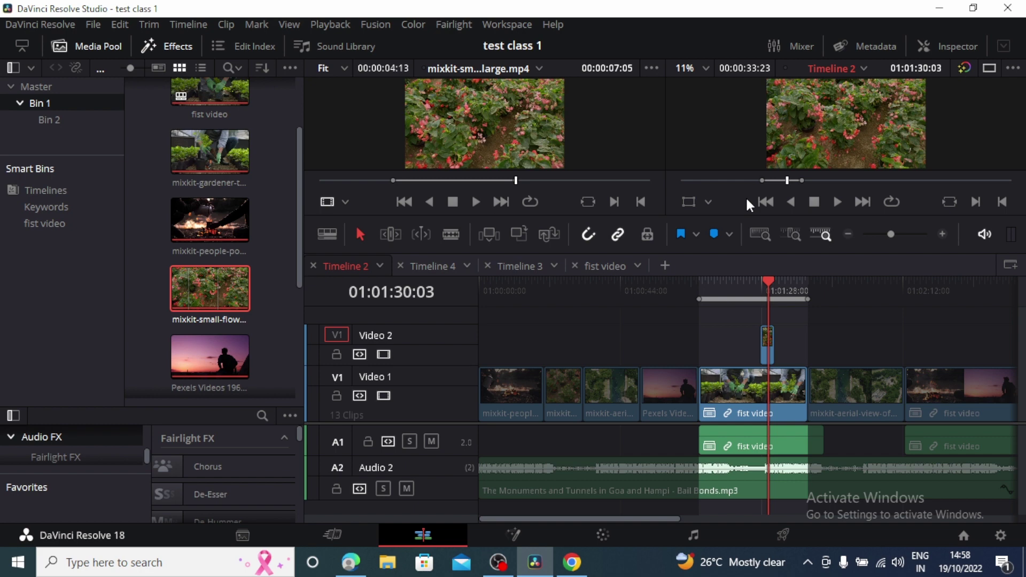
{"action": "key", "text": "alt+x"}
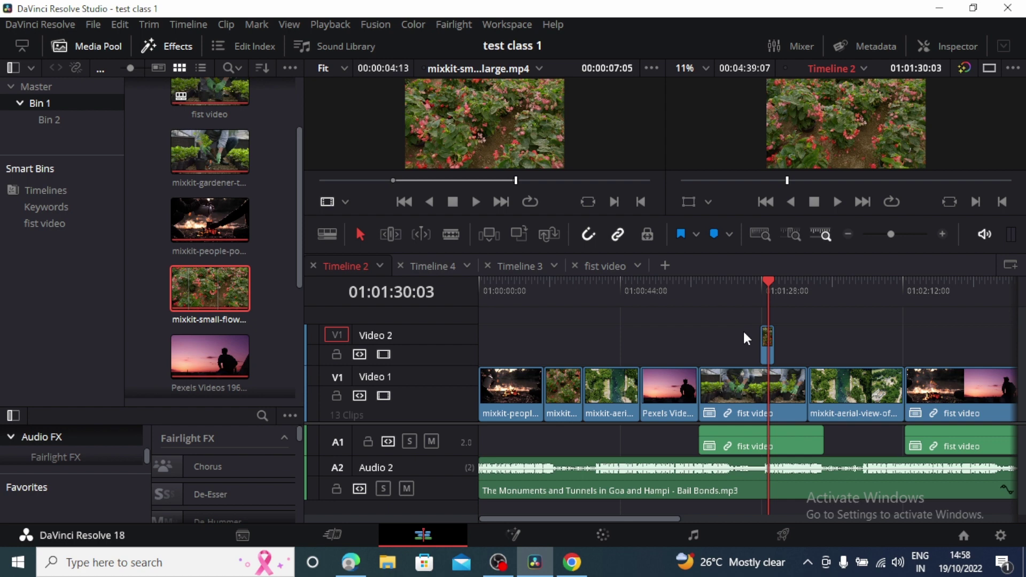
{"action": "key", "text": "x"}
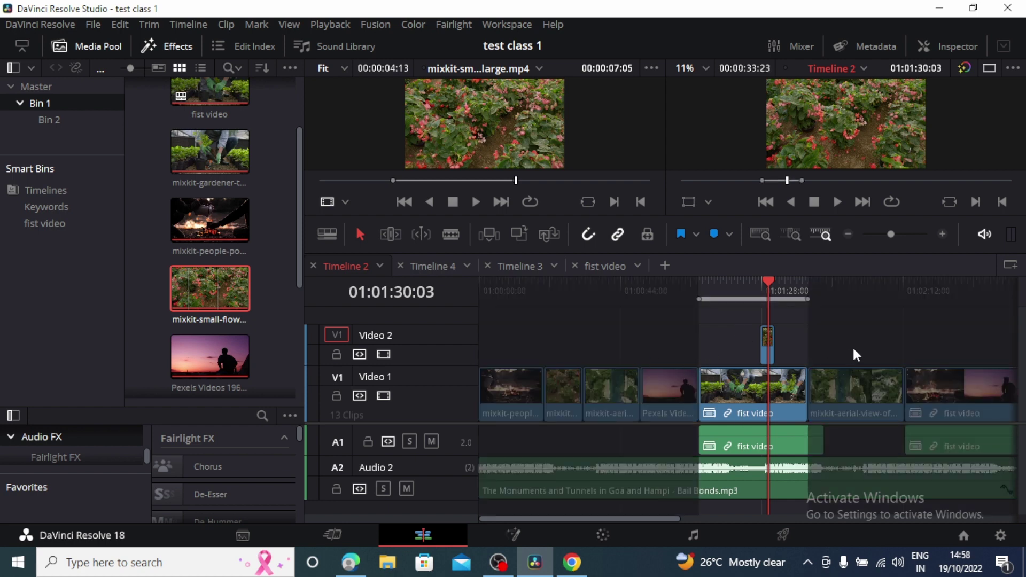
{"action": "left_click", "coordinate": [773, 347]}
{"action": "key", "text": "Delete"}
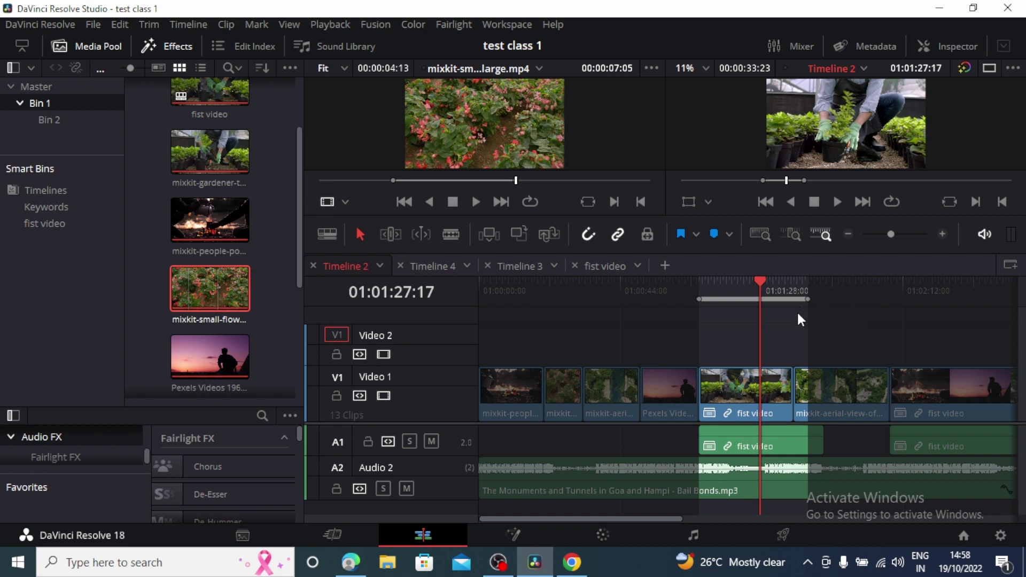
- Make Video 1 the destination track and overwrite the start of the marked fist video clip with the flower clip at 01:01:08:15
{"action": "left_click_drag", "start_coordinate": [806, 299], "coordinate": [699, 295]}
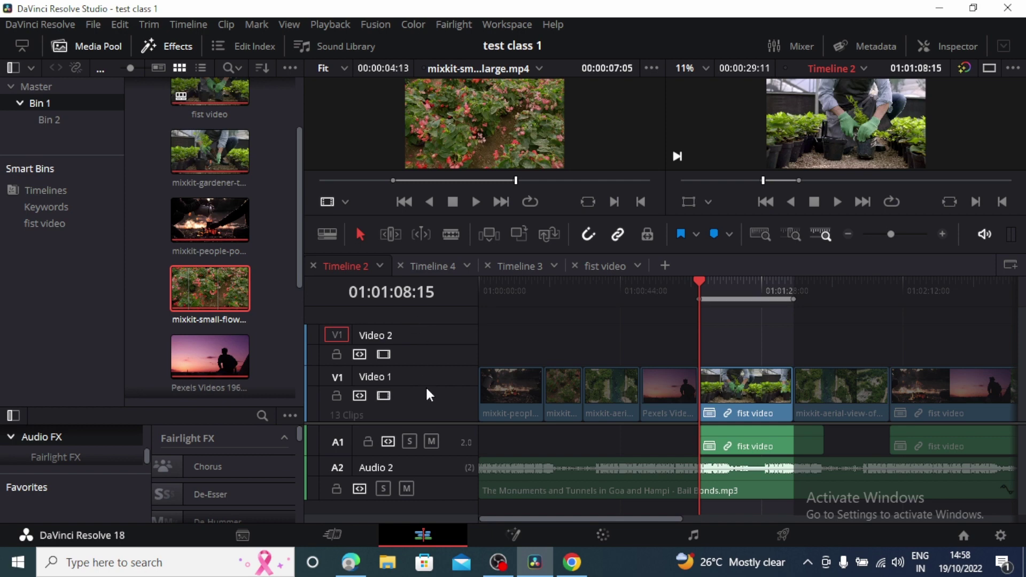
{"action": "left_click", "coordinate": [334, 375]}
{"action": "left_click", "coordinate": [336, 336]}
{"action": "left_click", "coordinate": [336, 379]}
{"action": "left_click_drag", "start_coordinate": [699, 282], "coordinate": [719, 289]}
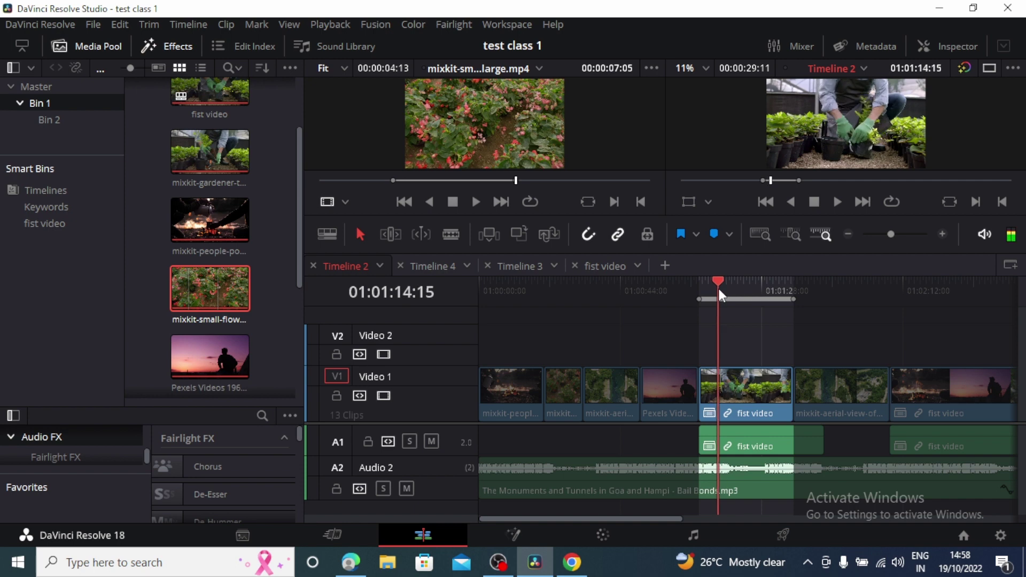
{"action": "left_click_drag", "start_coordinate": [475, 128], "coordinate": [986, 92]}
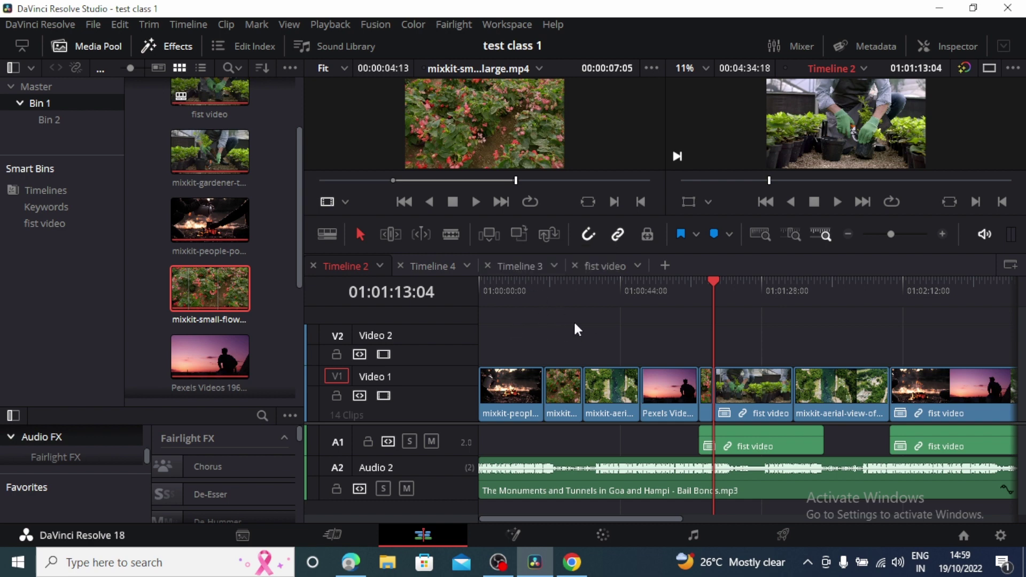
- Mark the remaining fist video clip on Video 1 as the timeline range and move the playhead to 01:01:19:13
{"action": "key", "text": "x"}
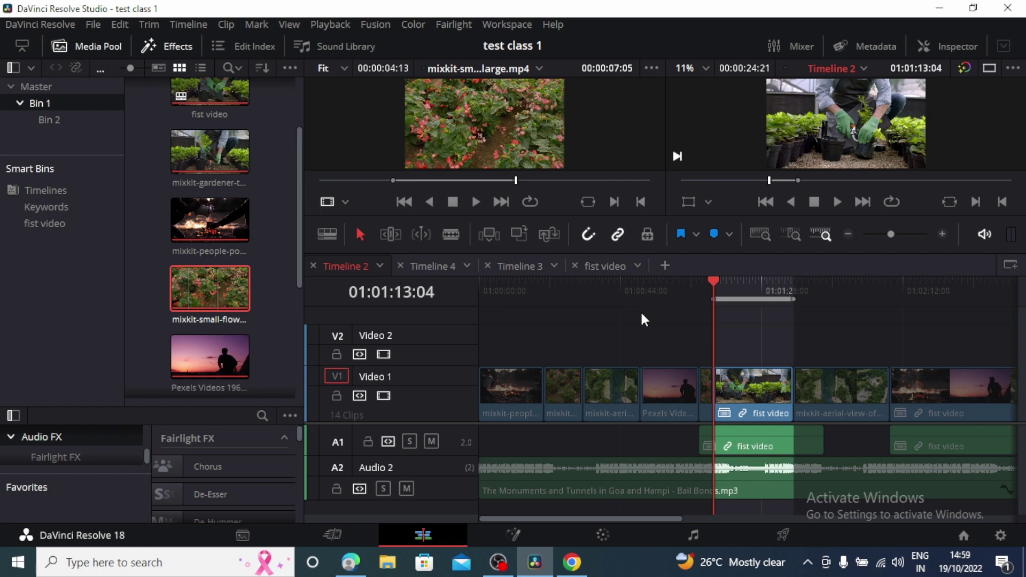
{"action": "left_click", "coordinate": [494, 113]}
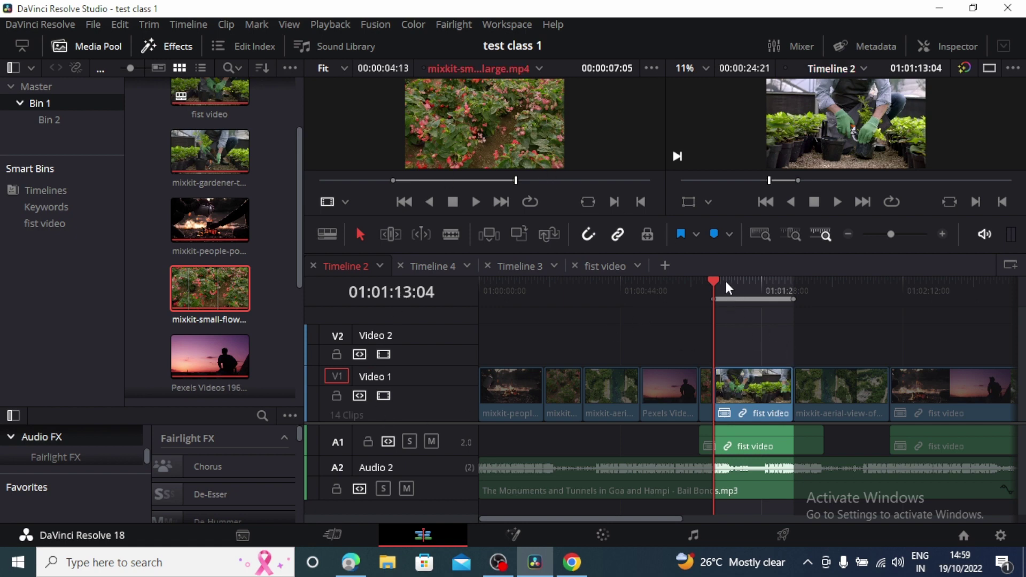
{"action": "left_click_drag", "start_coordinate": [716, 280], "coordinate": [735, 287]}
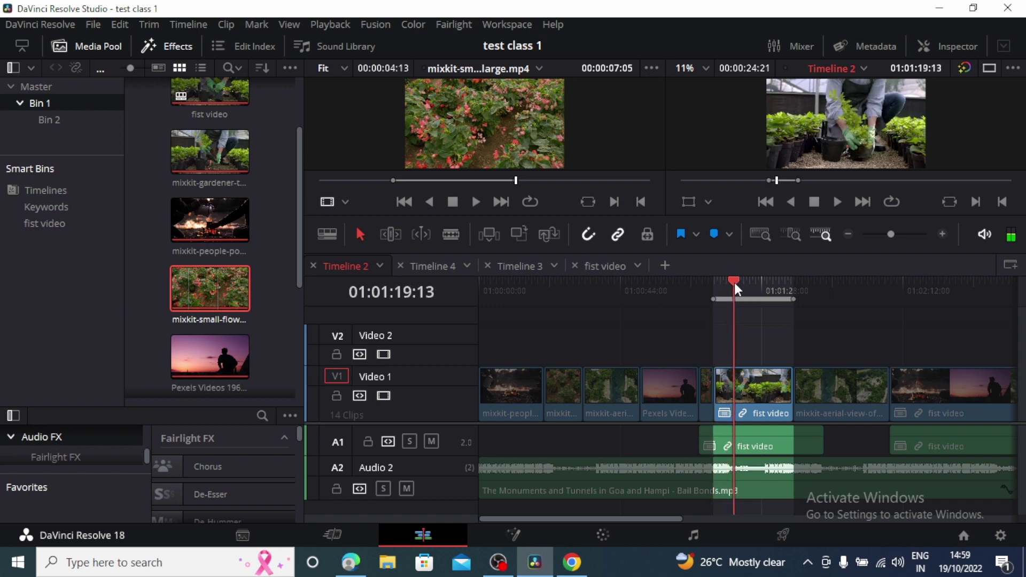
- Try inserting the flower clip at the marked In point on Video 1 and undo the insert
{"action": "left_click", "coordinate": [490, 234]}
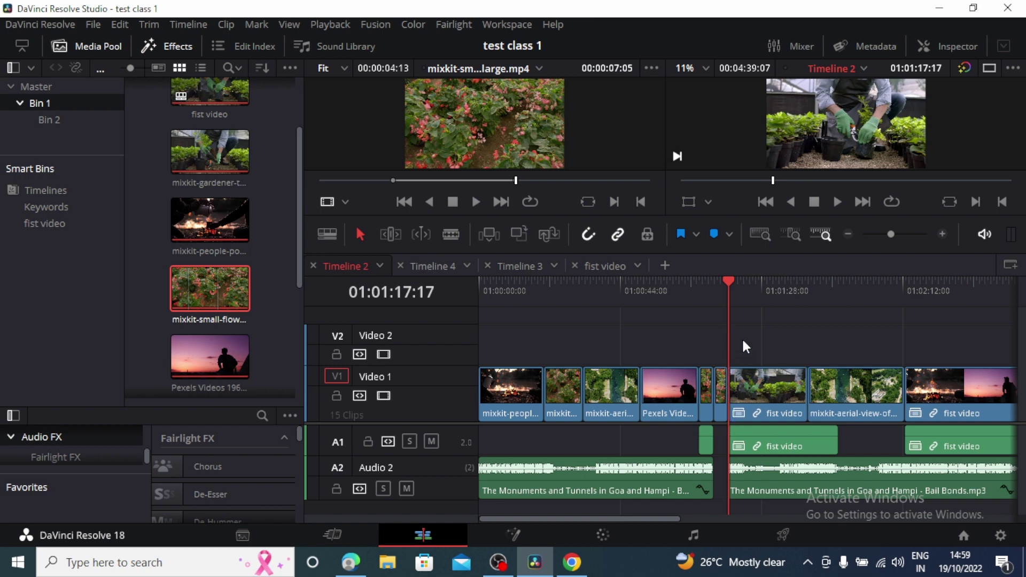
{"action": "key", "text": "ctrl+z"}
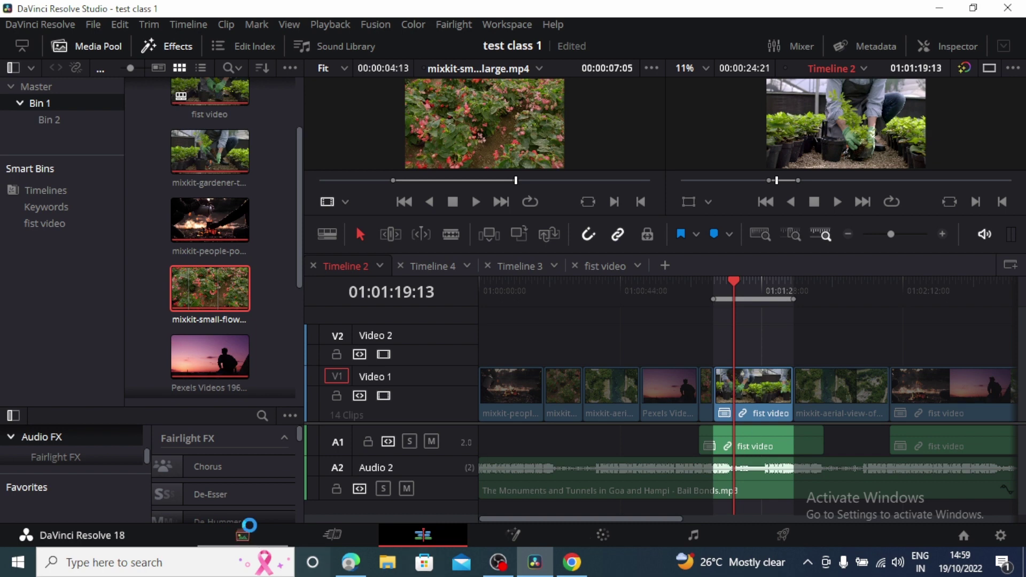
- With the Audio 2 track locked, insert the flower clip at the marked In point on Video 1 and ripple-delete it
{"action": "left_click", "coordinate": [337, 488]}
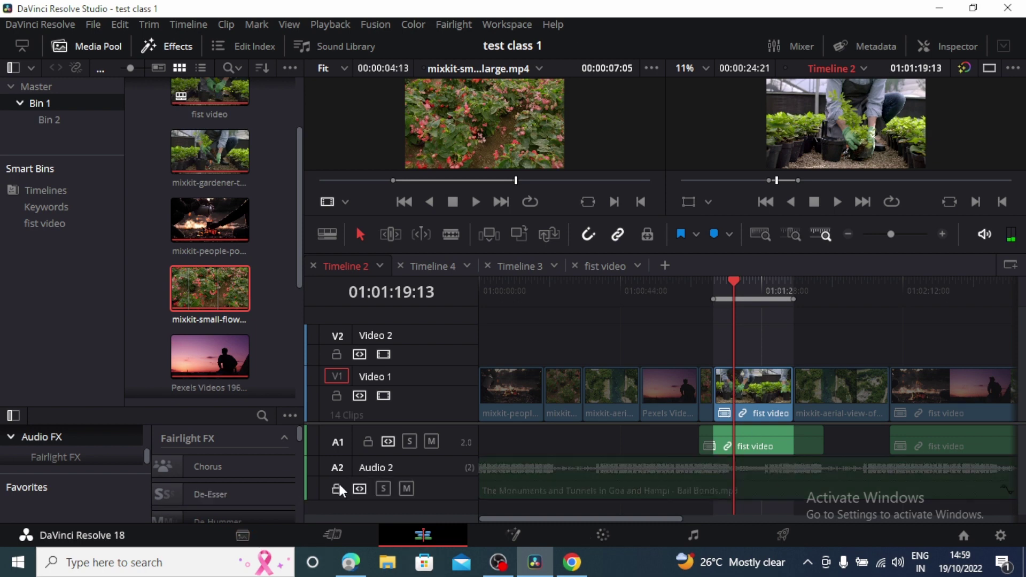
{"action": "left_click", "coordinate": [487, 233]}
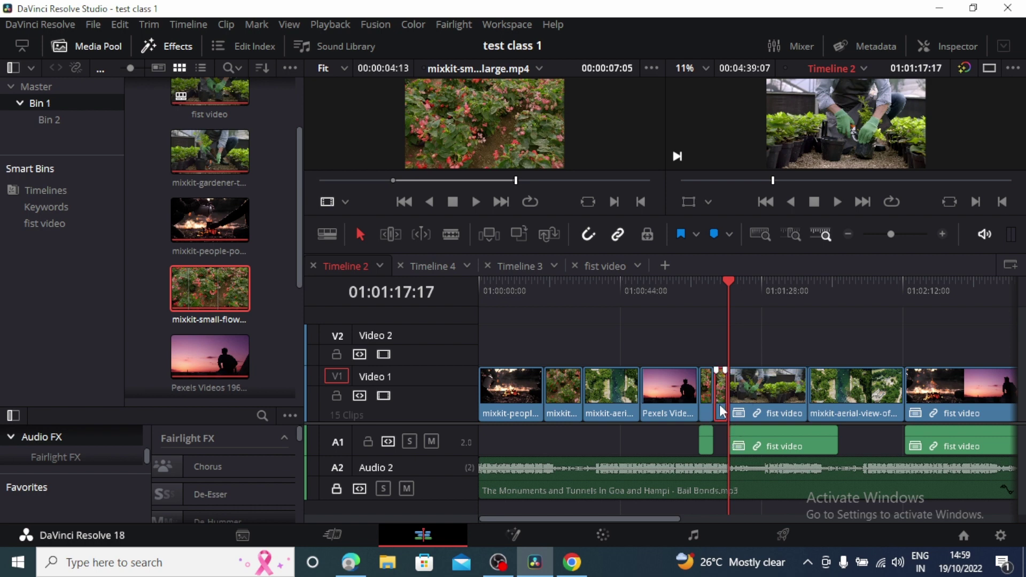
{"action": "key", "text": "Delete"}
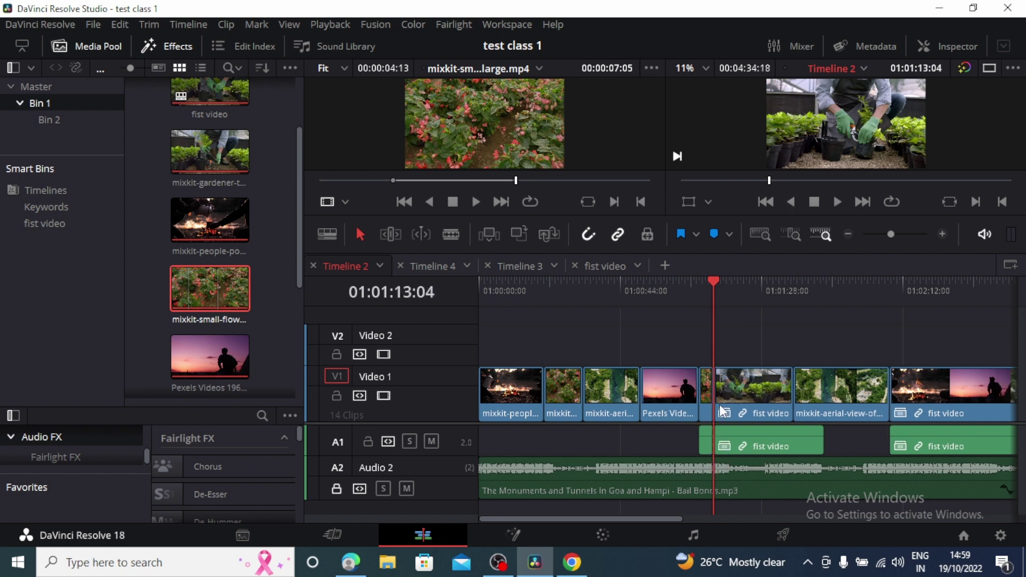
- Ripple-delete the short flower clip on Video 1 and mark the aerial-view clip beneath the playhead at 01:01:47:20 as the timeline range
{"action": "left_click", "coordinate": [709, 396]}
{"action": "key", "text": "Delete"}
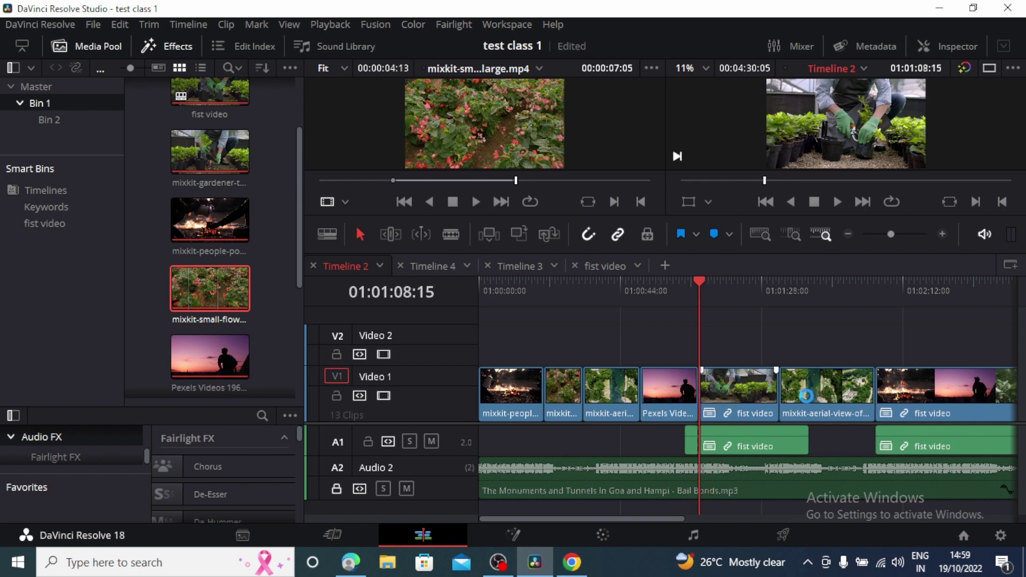
{"action": "left_click_drag", "start_coordinate": [699, 281], "coordinate": [827, 347]}
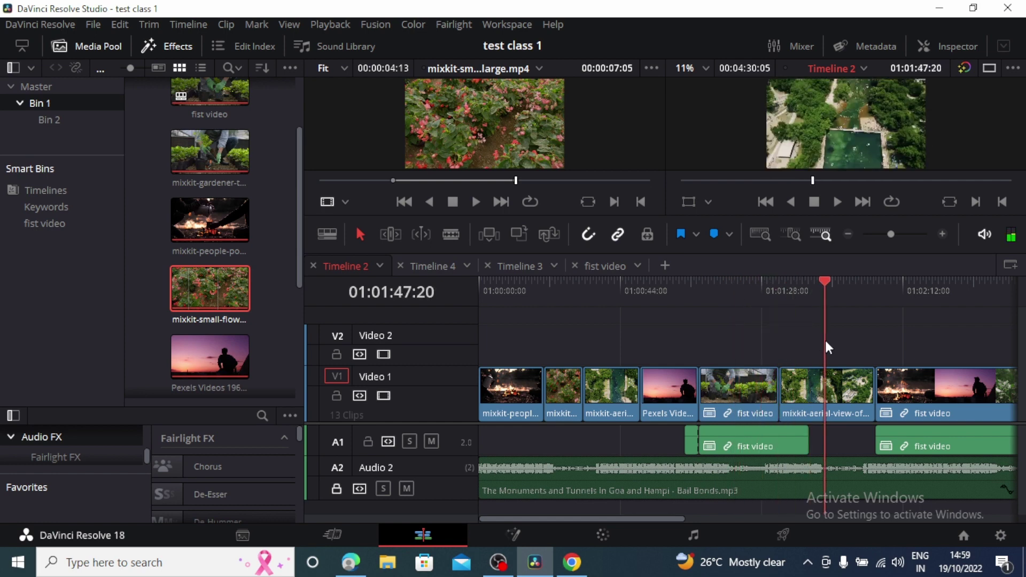
{"action": "key", "text": "x"}
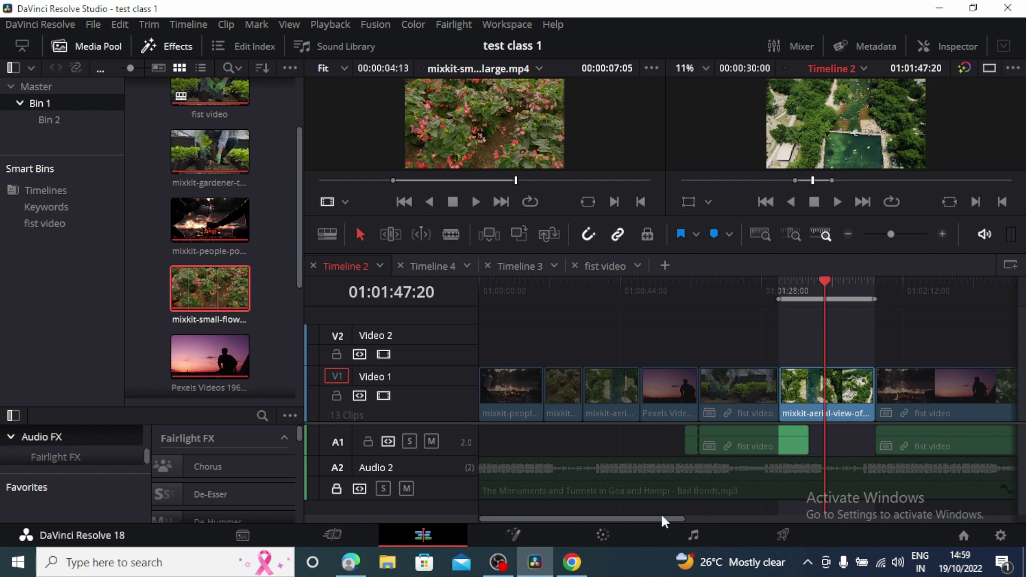
- Place the playhead at 01:01:48:02 inside the marked aerial-view clip and make Video 2 the destination track
{"action": "left_click_drag", "start_coordinate": [662, 517], "coordinate": [752, 524]}
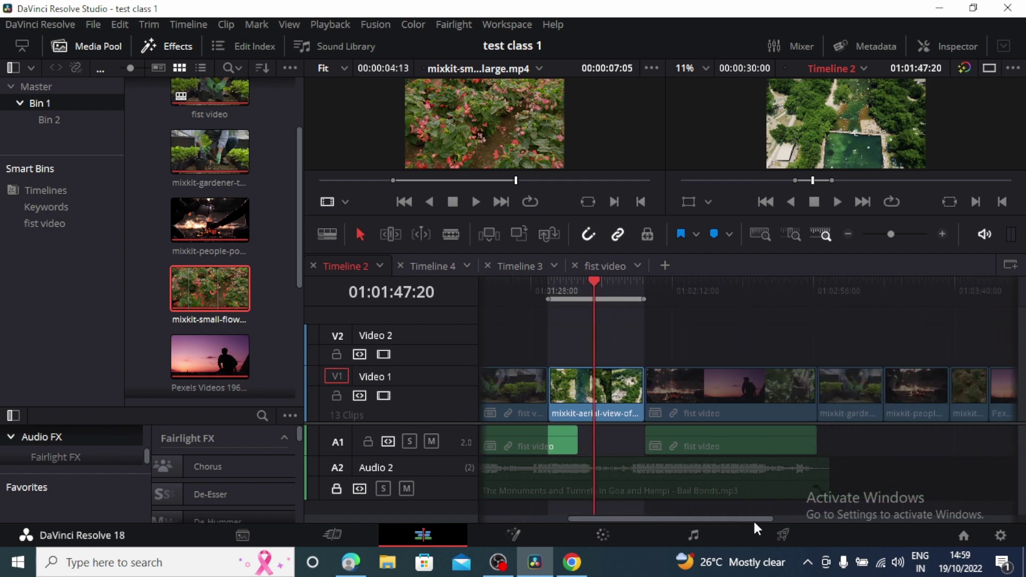
{"action": "left_click", "coordinate": [596, 282]}
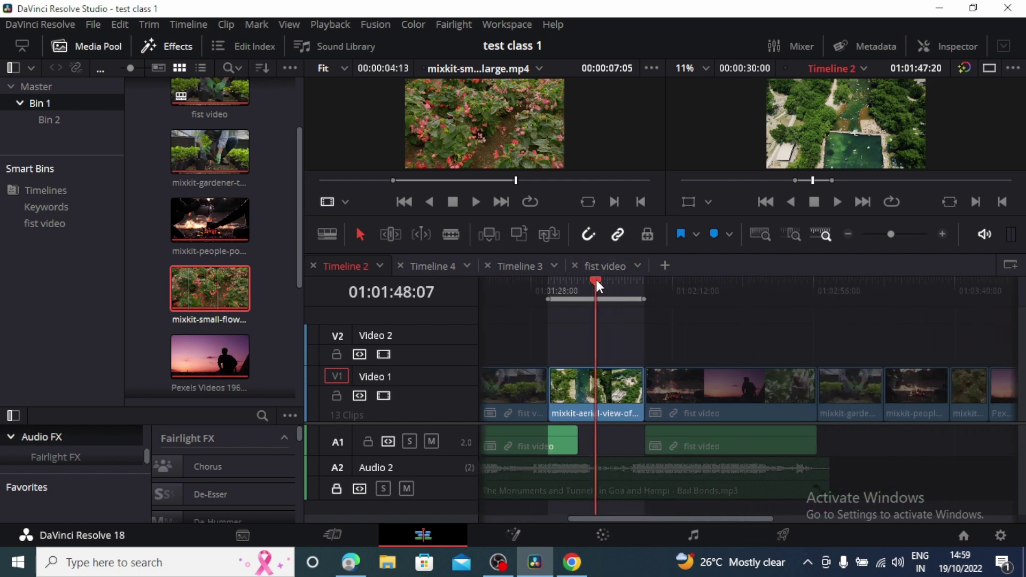
{"action": "mouse_move", "coordinate": [595, 280]}
{"action": "left_mouse_down"}
{"action": "mouse_move", "coordinate": [616, 292]}
{"action": "mouse_move", "coordinate": [597, 294]}
{"action": "left_mouse_up"}
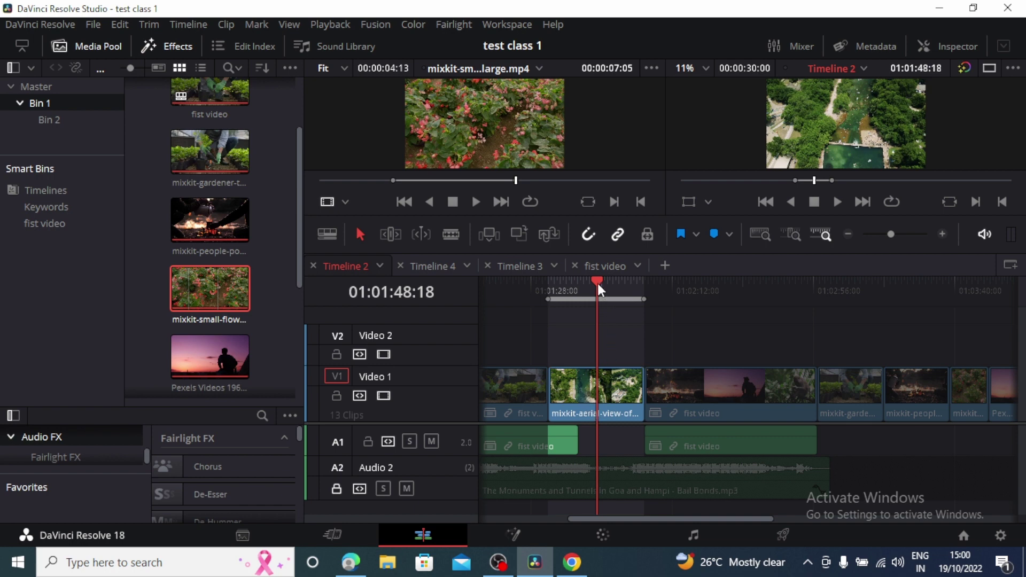
{"action": "left_click_drag", "start_coordinate": [598, 283], "coordinate": [596, 323]}
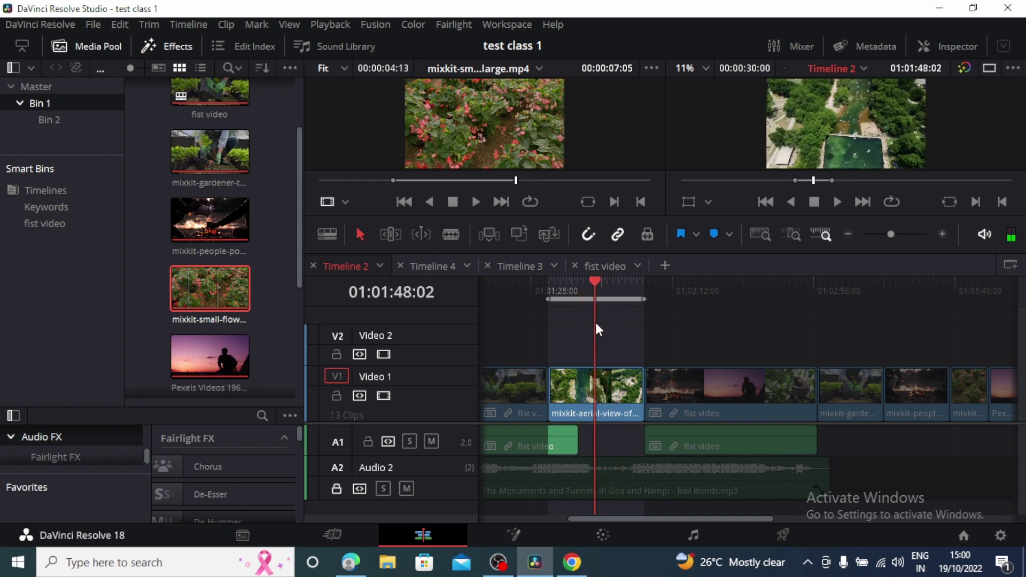
{"action": "left_click", "coordinate": [336, 338]}
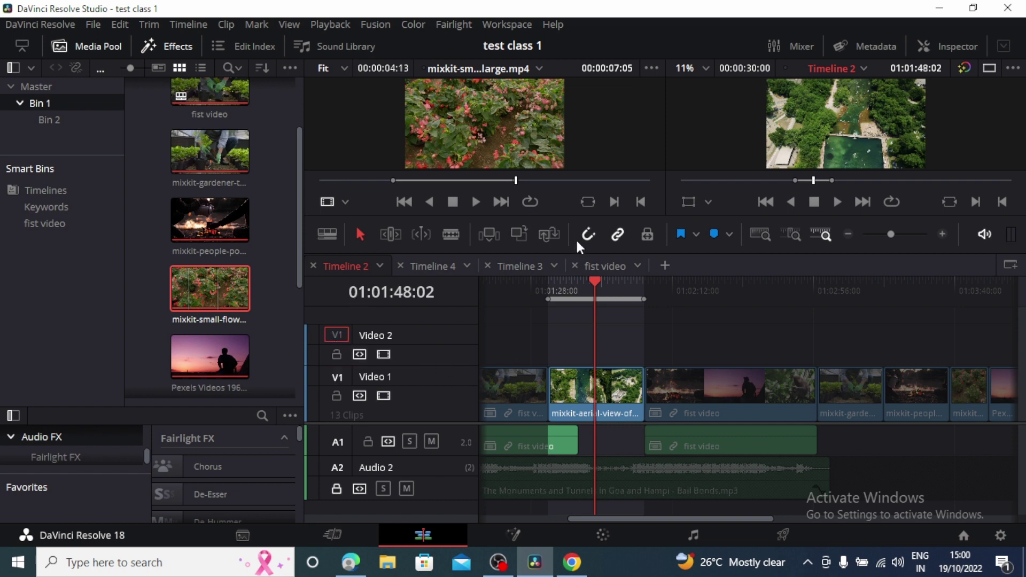
- Try overwriting the flower clip onto Video 2 at the marked In point and remove it
{"action": "left_click_drag", "start_coordinate": [471, 137], "coordinate": [971, 94]}
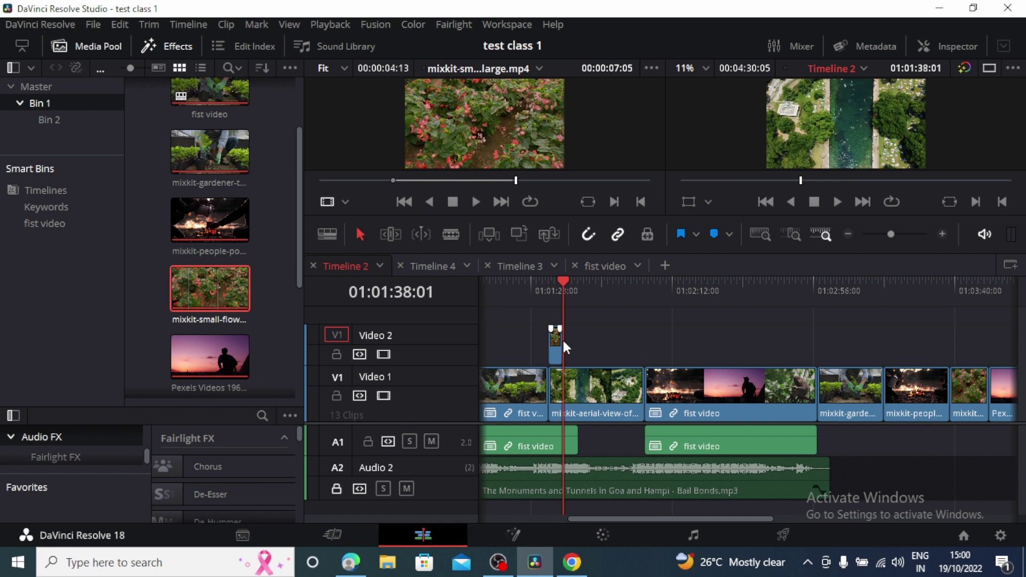
{"action": "key", "text": "x"}
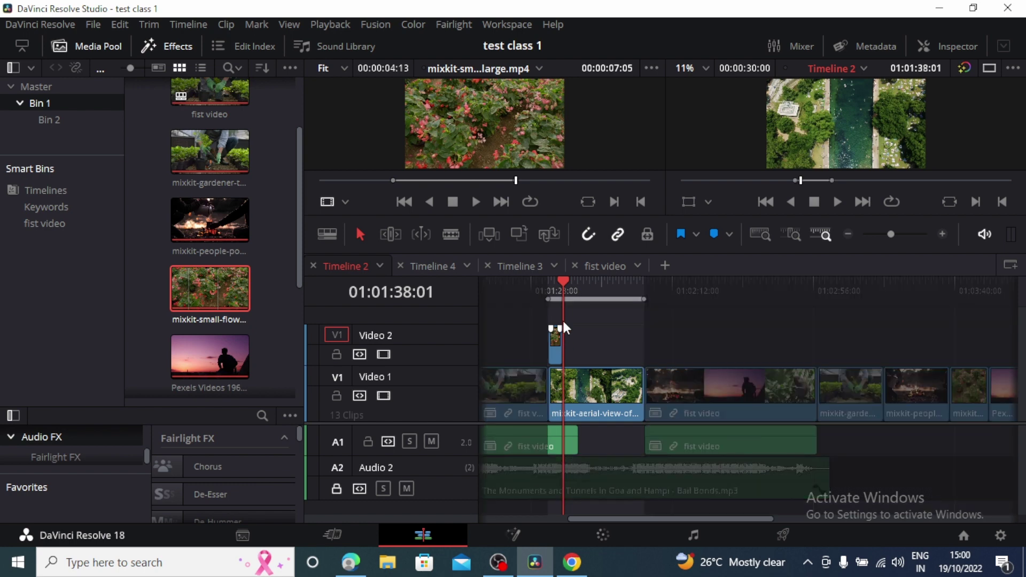
{"action": "left_click", "coordinate": [556, 338]}
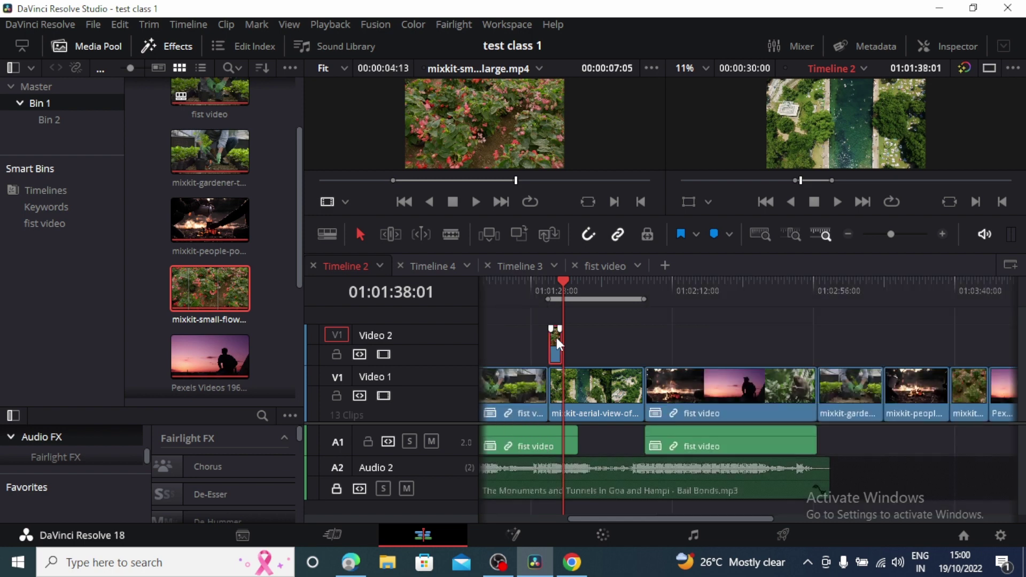
{"action": "key", "text": "Delete"}
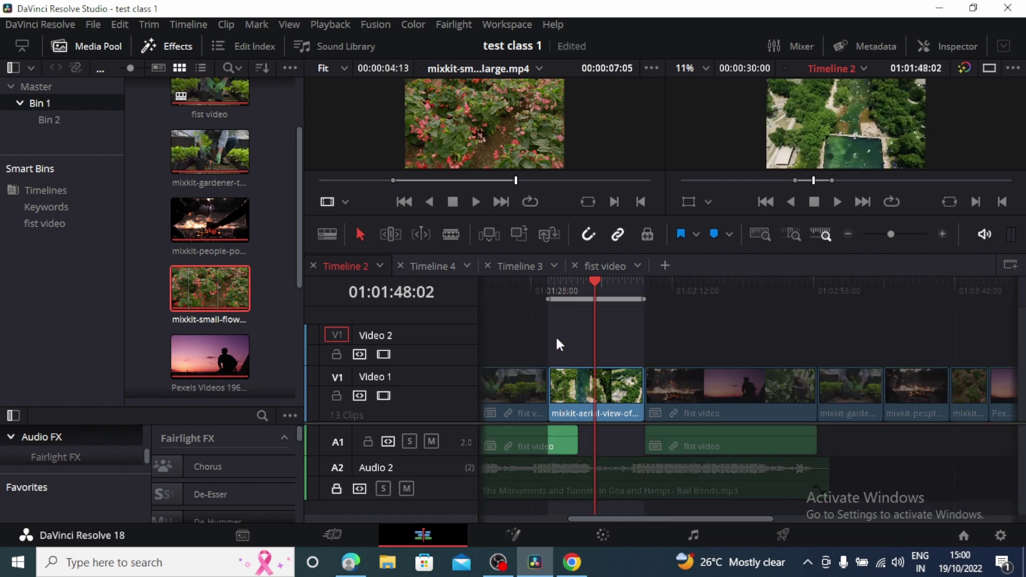
- With the playhead at the marked In point, 01:01:33:12, overwrite the flower clip onto Video 2
{"action": "left_click_drag", "start_coordinate": [593, 279], "coordinate": [547, 290]}
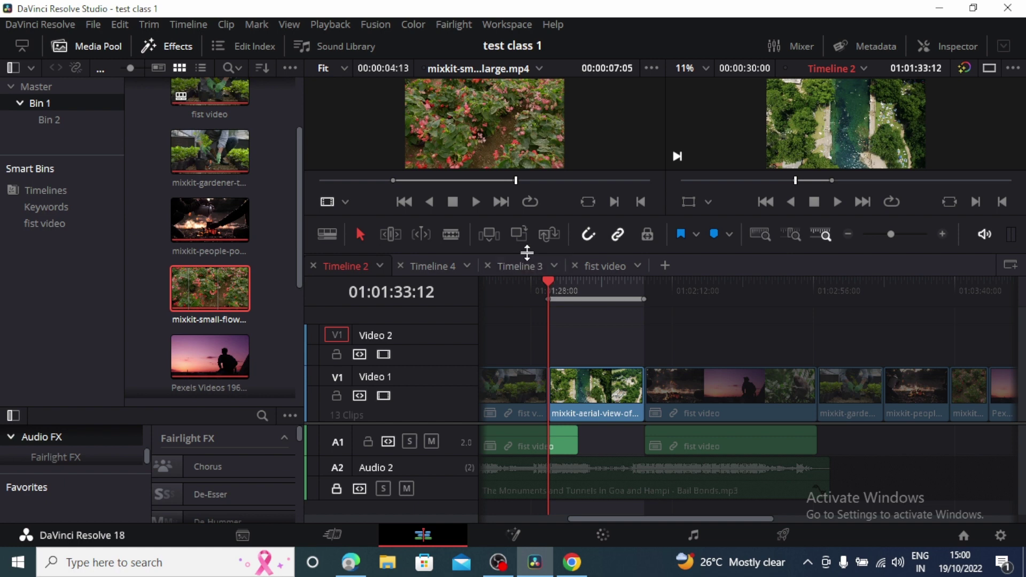
{"action": "left_click", "coordinate": [519, 234]}
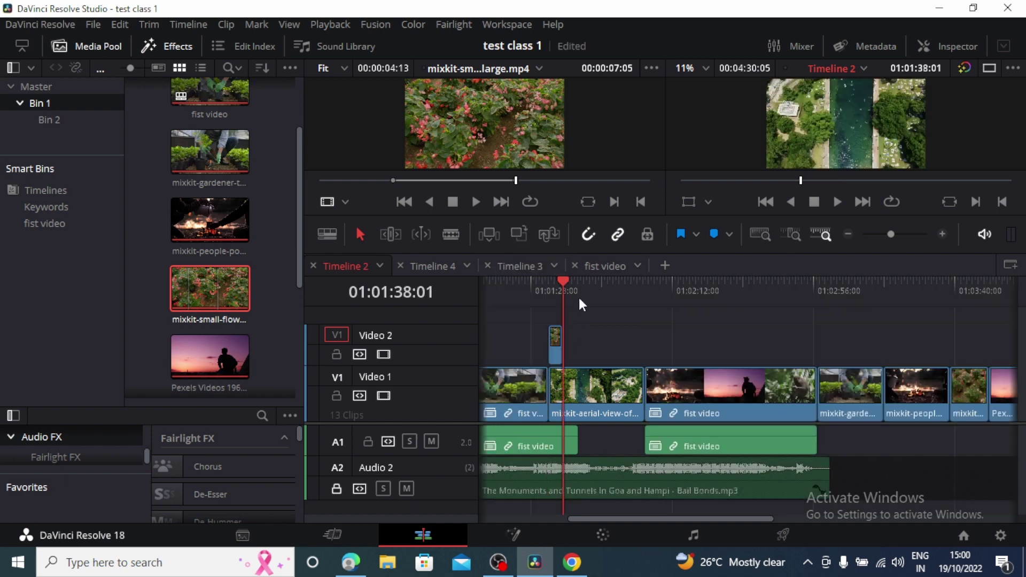
{"action": "left_click_drag", "start_coordinate": [564, 281], "coordinate": [547, 280]}
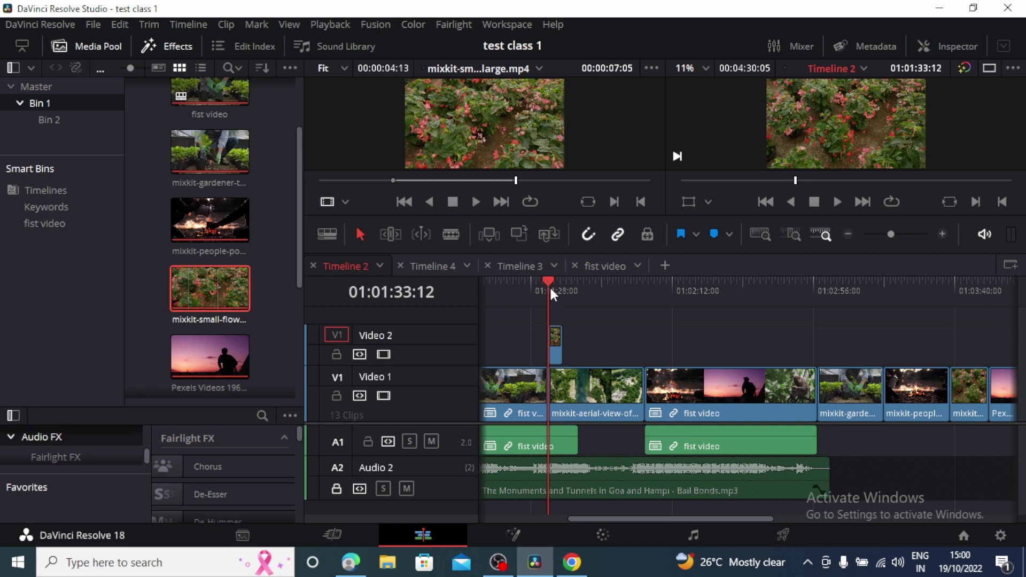
- Mark the aerial-view clip as the range again and, with the playhead at 01:02:03:11, overwrite the flower clip onto Video 2
{"action": "left_click_drag", "start_coordinate": [550, 280], "coordinate": [575, 284]}
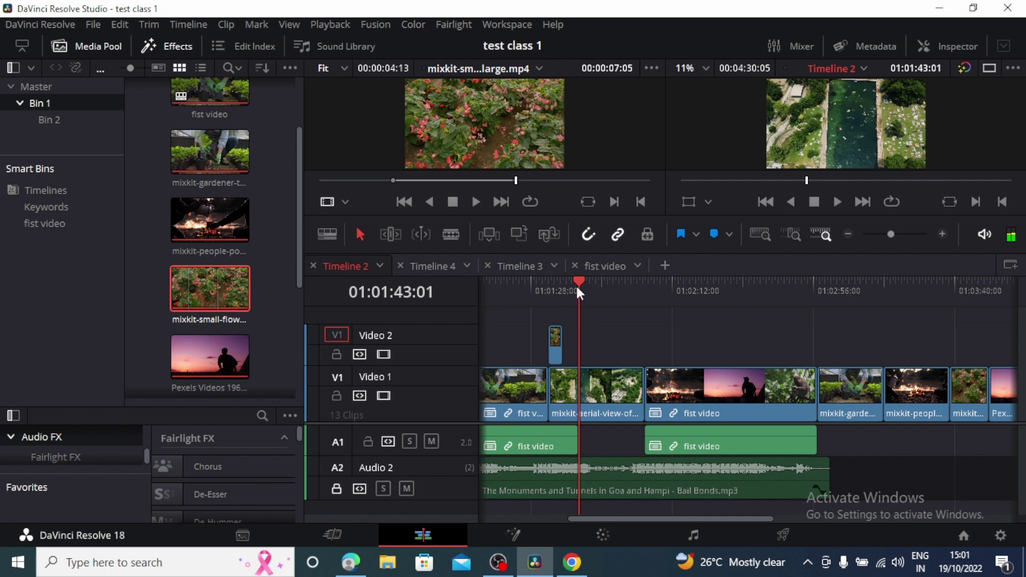
{"action": "key", "text": "x"}
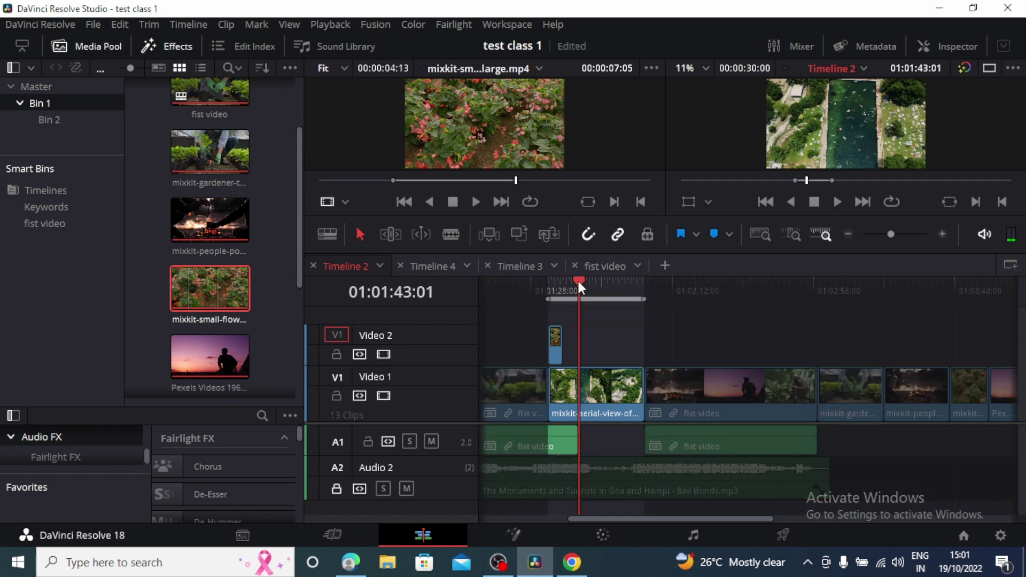
{"action": "left_click_drag", "start_coordinate": [578, 284], "coordinate": [646, 305]}
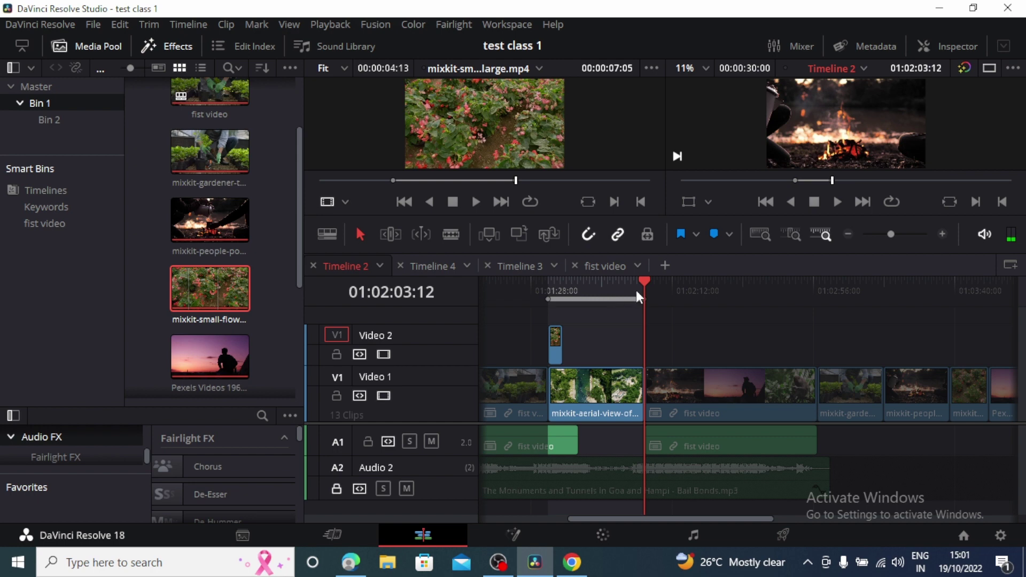
{"action": "key", "text": "Left"}
{"action": "key", "text": "Right"}
{"action": "key", "text": "Left"}
{"action": "key", "text": "Left"}
{"action": "key", "text": "Left"}
{"action": "key", "text": "Left"}
{"action": "key", "text": "Left"}
{"action": "key", "text": "Left"}
{"action": "key", "text": "Left"}
{"action": "key", "text": "Left"}
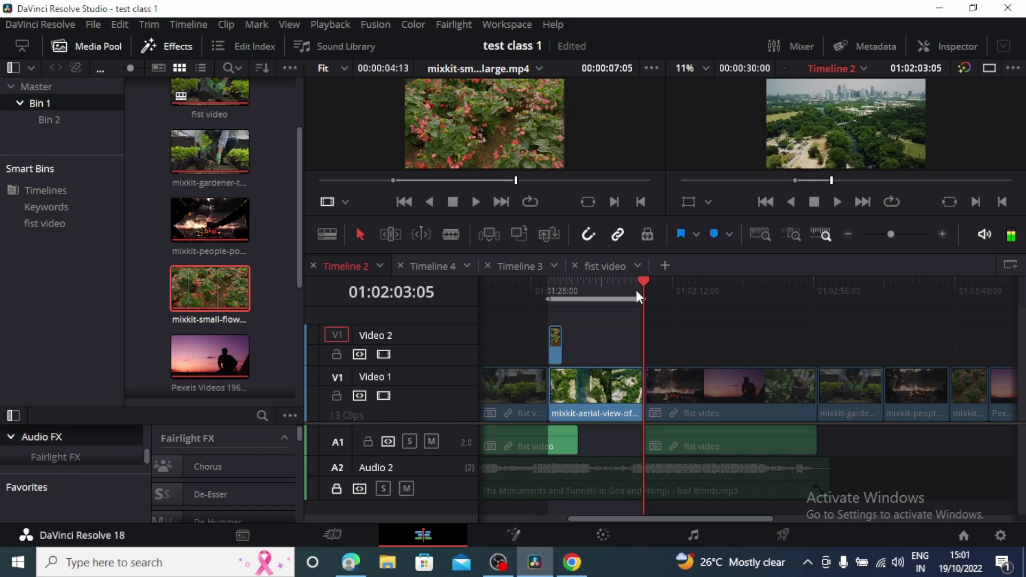
{"action": "key", "text": "Right"}
{"action": "key", "text": "Right"}
{"action": "key", "text": "Right"}
{"action": "key", "text": "Right"}
{"action": "key", "text": "Right"}
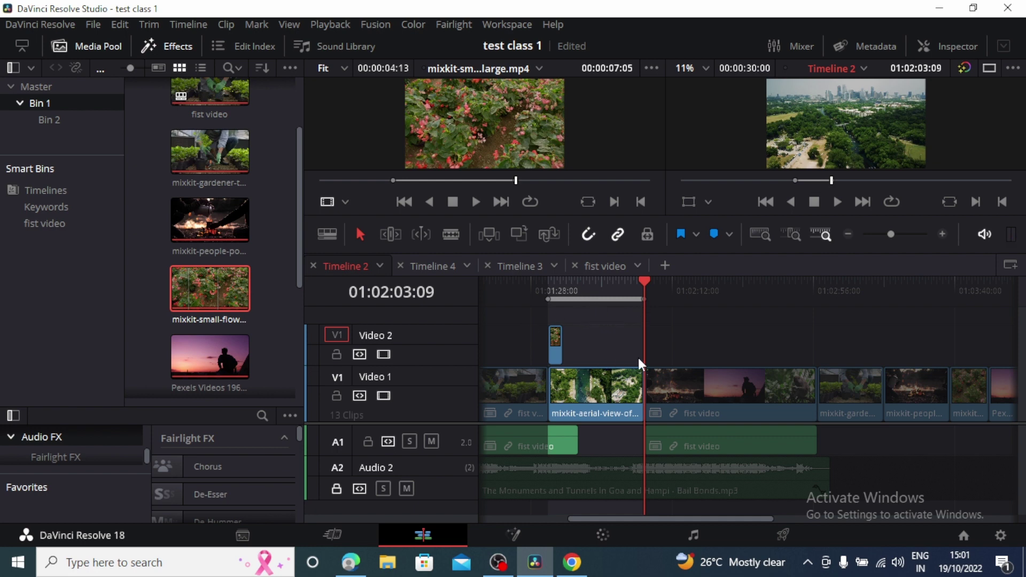
{"action": "key", "text": "Right"}
{"action": "key", "text": "Right"}
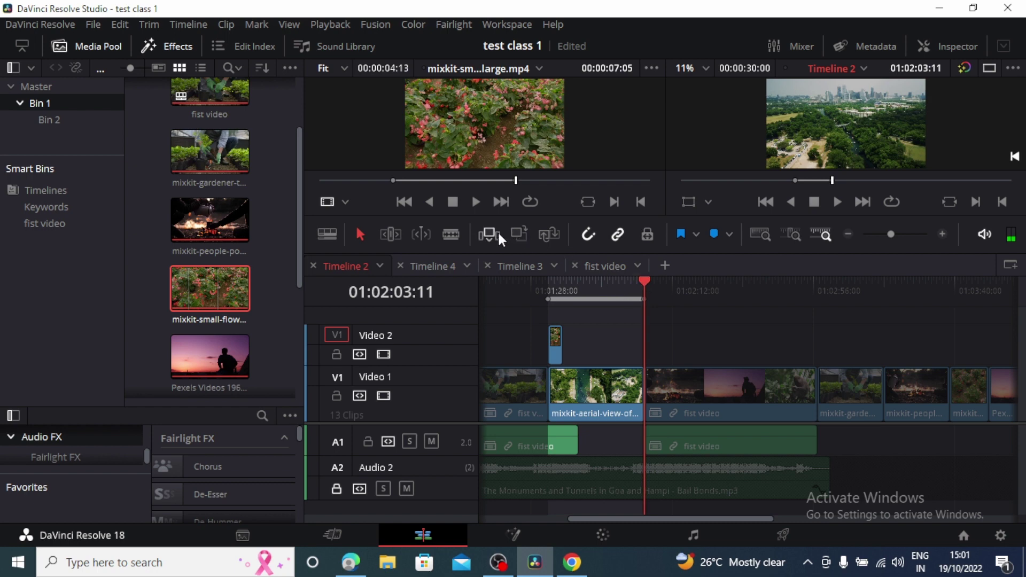
{"action": "left_click", "coordinate": [516, 235]}
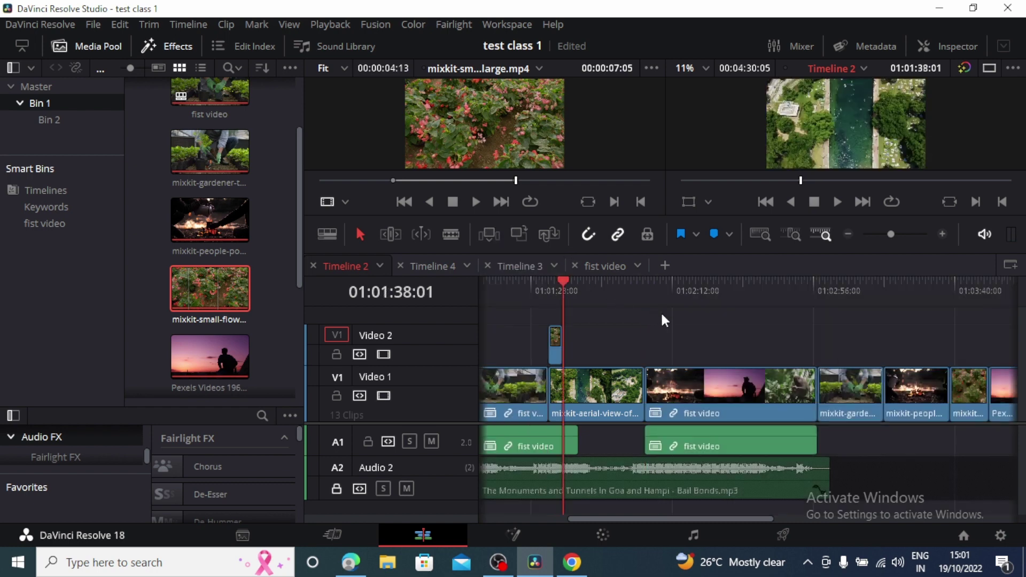
- Ripple-delete the flower clip from Video 2, try deleting the content of the timeline range and undo that deletion
{"action": "key", "text": "ctrl+s"}
{"action": "key", "text": "Delete"}
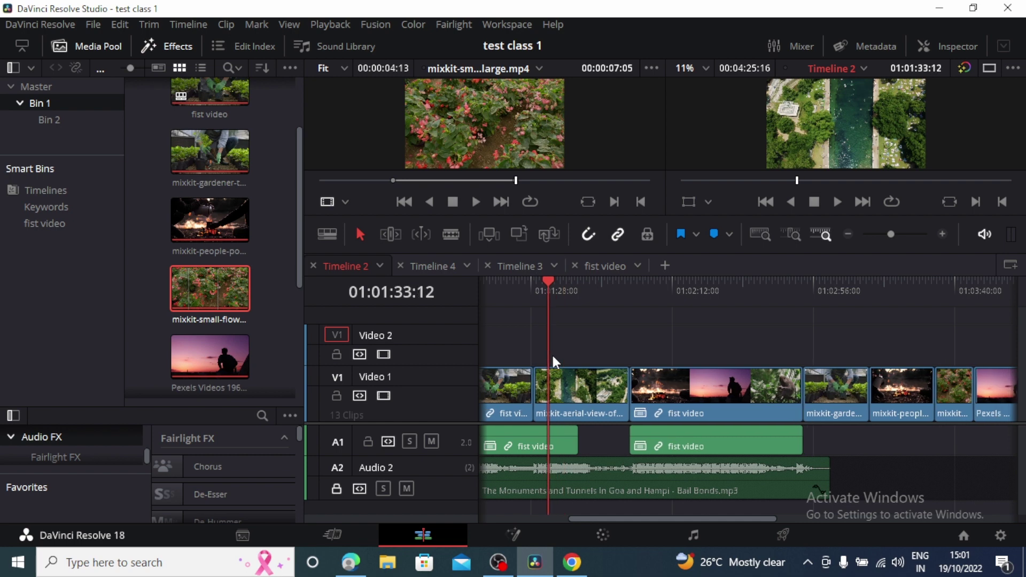
{"action": "key", "text": "BackSpace"}
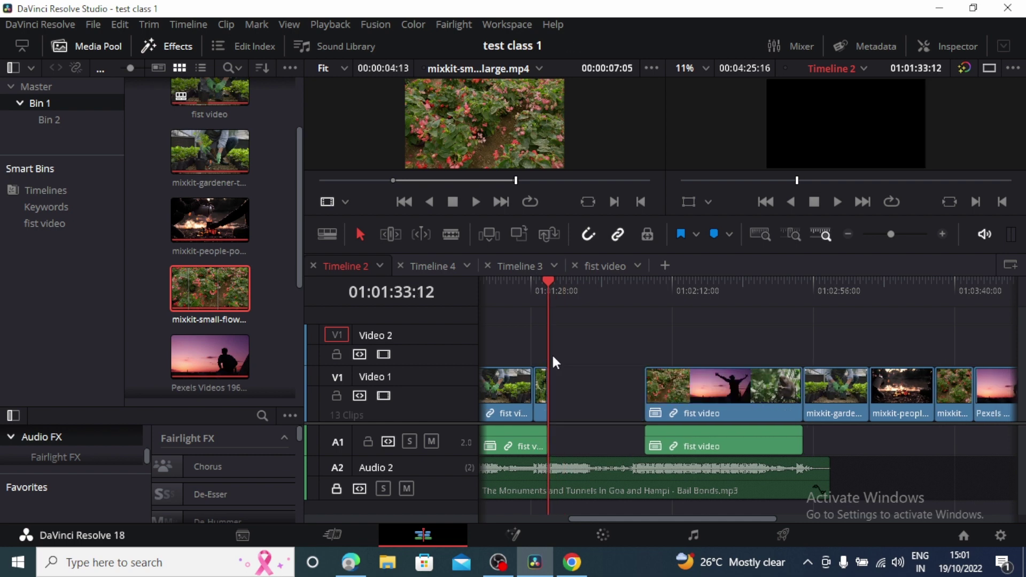
{"action": "key", "text": "ctrl+z"}
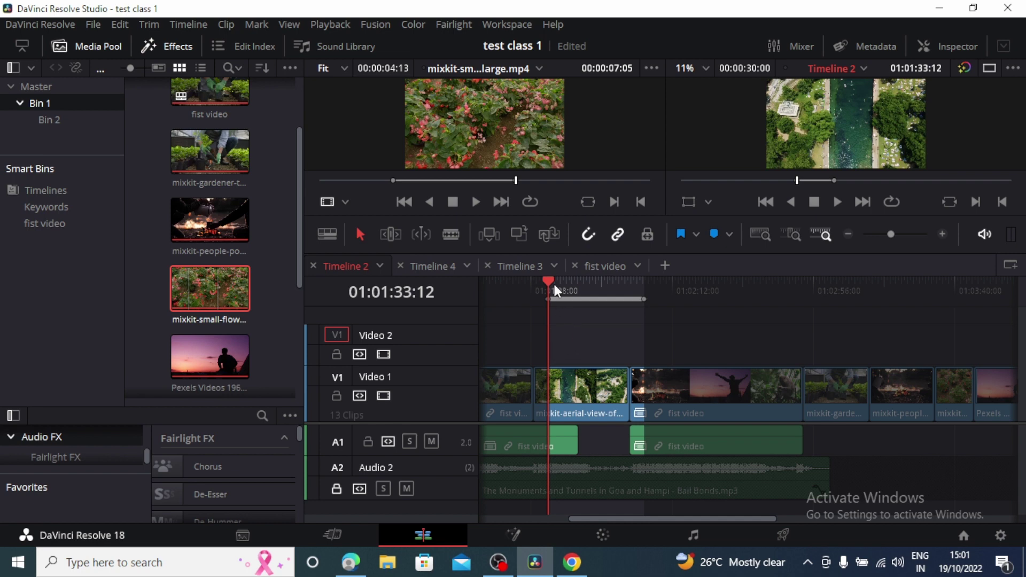
- Set the timeline Out point to 01:01:58:23 and extend the flower clip's source Out point to 00:00:09:12
{"action": "left_click_drag", "start_coordinate": [550, 280], "coordinate": [631, 300]}
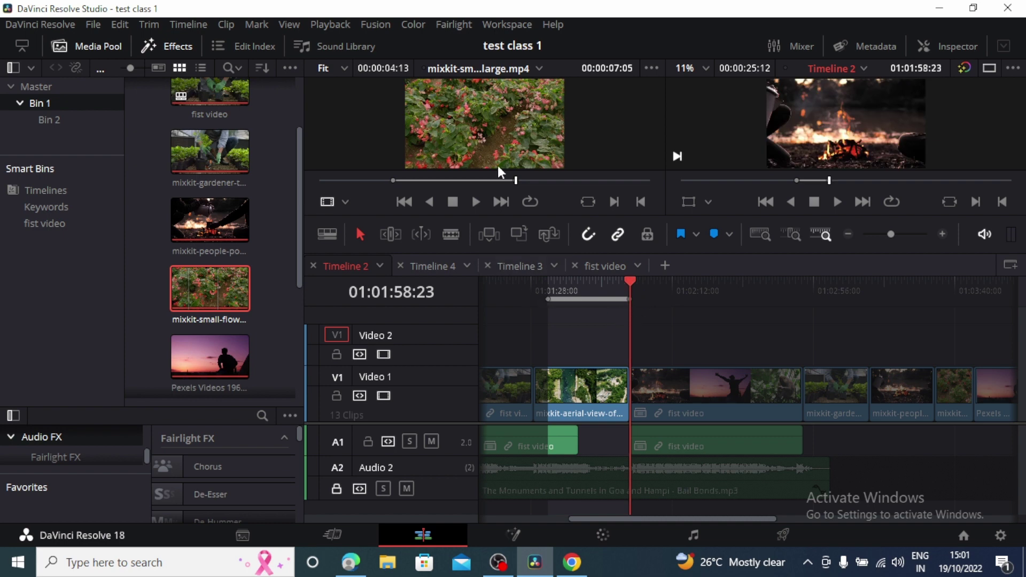
{"action": "left_click_drag", "start_coordinate": [516, 183], "coordinate": [575, 186]}
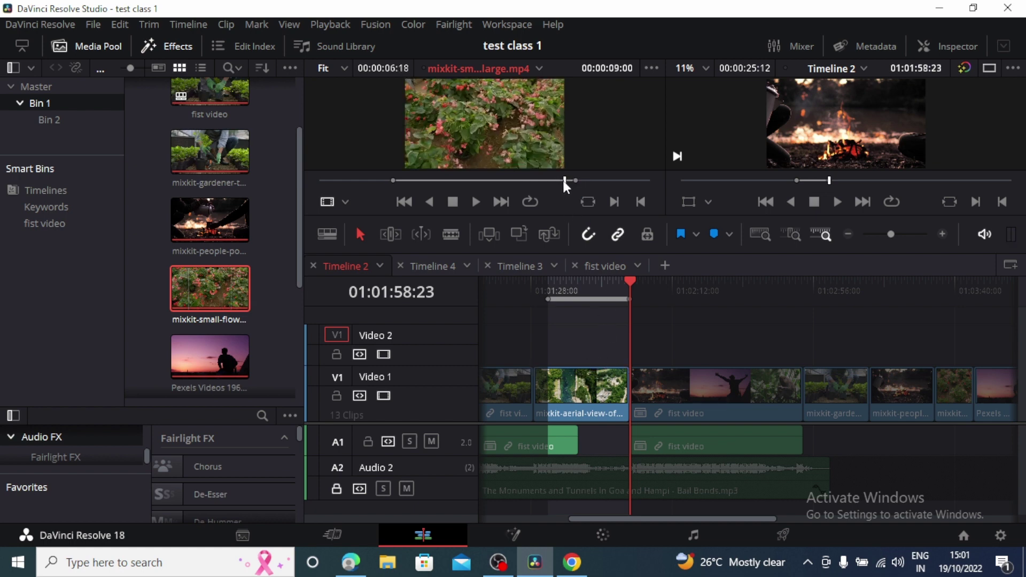
{"action": "left_click_drag", "start_coordinate": [563, 179], "coordinate": [578, 193]}
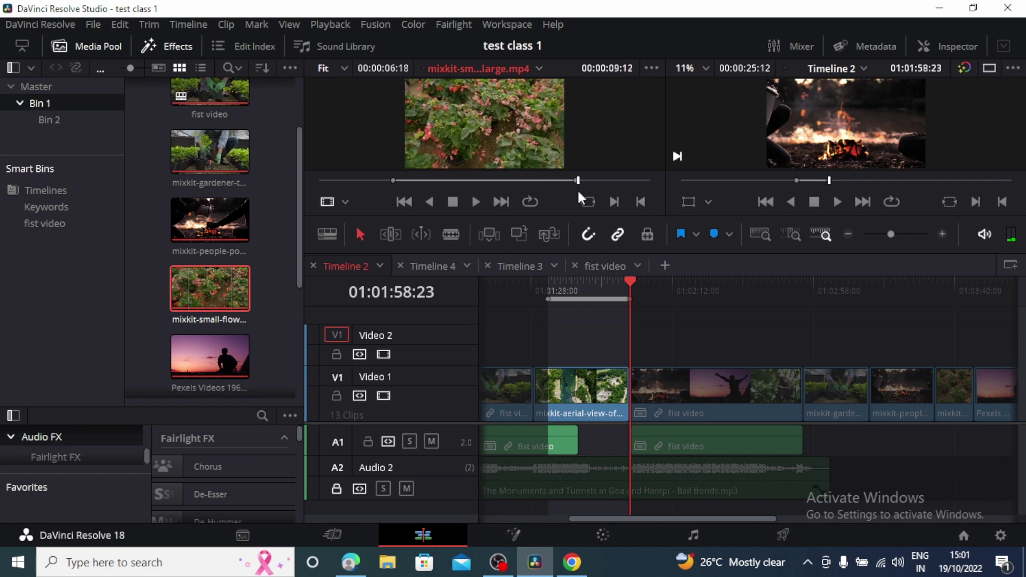
- Try overwriting the lengthened flower clip onto Video 2, shift it to start at 01:01:40:06, and undo these edits
{"action": "left_click_drag", "start_coordinate": [470, 141], "coordinate": [971, 91]}
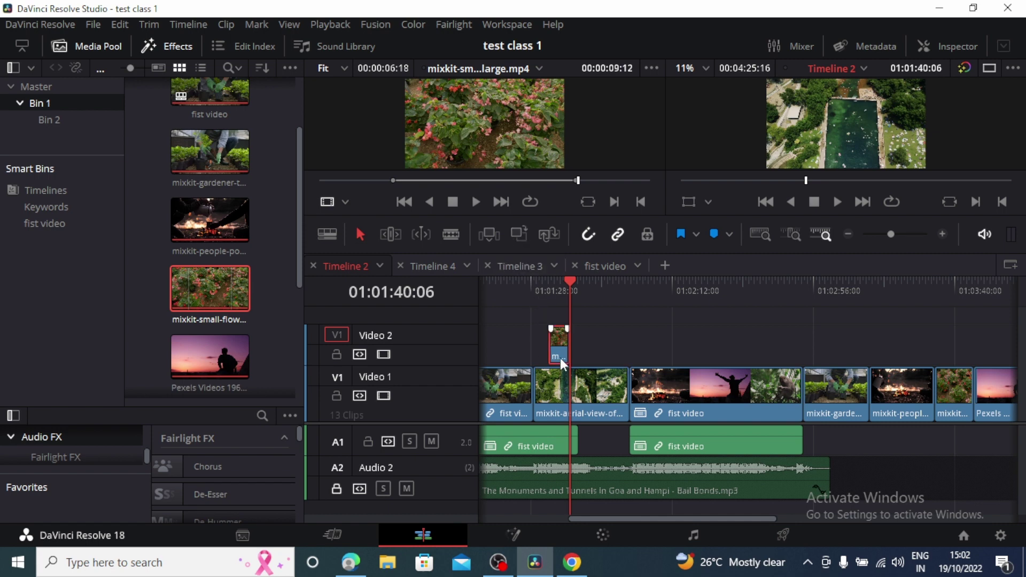
{"action": "left_click_drag", "start_coordinate": [560, 357], "coordinate": [585, 357]}
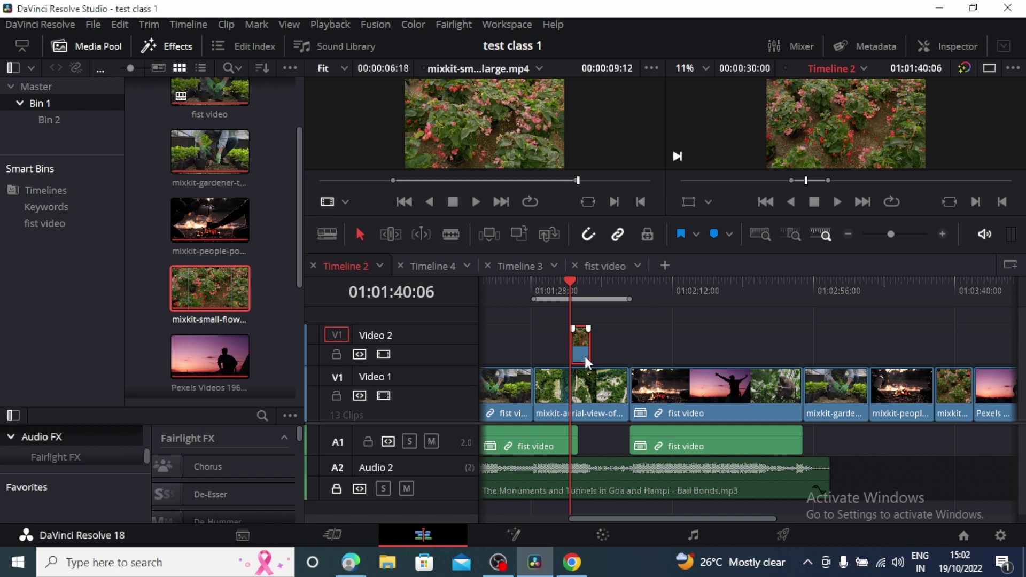
{"action": "mouse_move", "coordinate": [573, 281]}
{"action": "left_mouse_down"}
{"action": "mouse_move", "coordinate": [615, 286]}
{"action": "mouse_move", "coordinate": [570, 289]}
{"action": "left_mouse_up"}
{"action": "key", "text": "ctrl+z"}
{"action": "key", "text": "ctrl+z"}
{"action": "key", "text": "ctrl+z"}
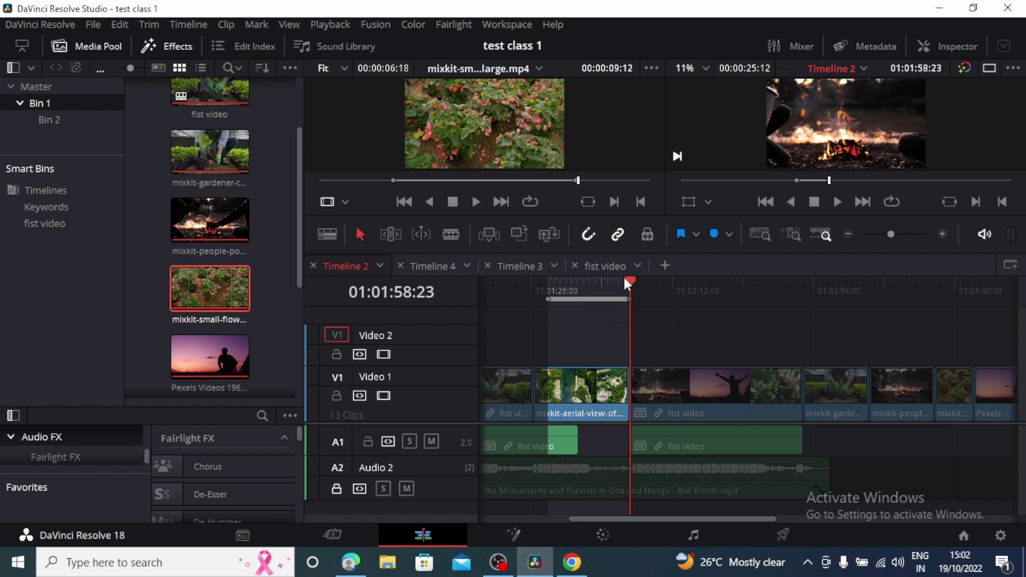
- Mark the timeline range over the aerial-view clip with its In point at 01:01:37:19 and Out point at 01:01:54:09
{"action": "left_click_drag", "start_coordinate": [629, 279], "coordinate": [563, 297]}
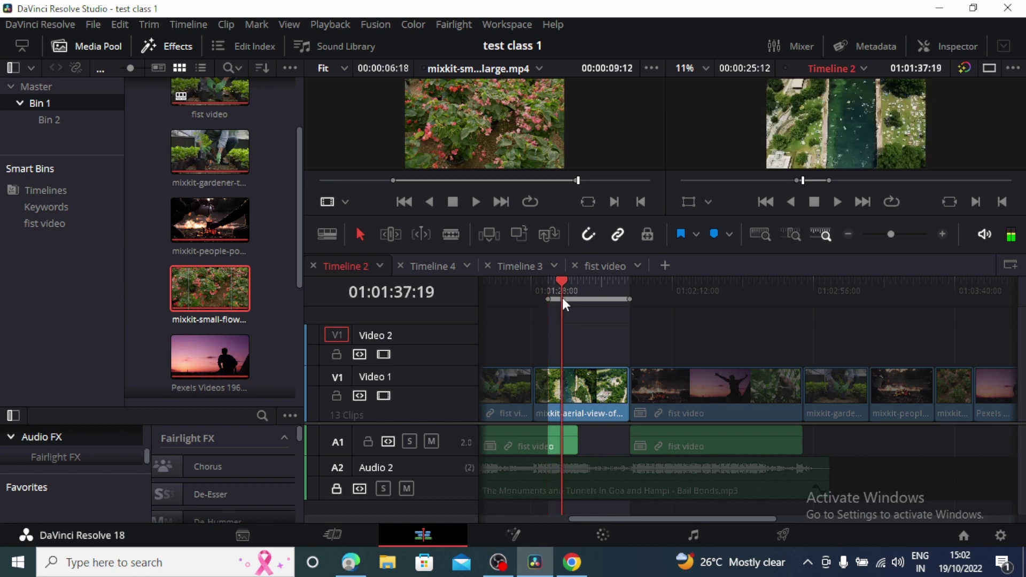
{"action": "key", "text": "i"}
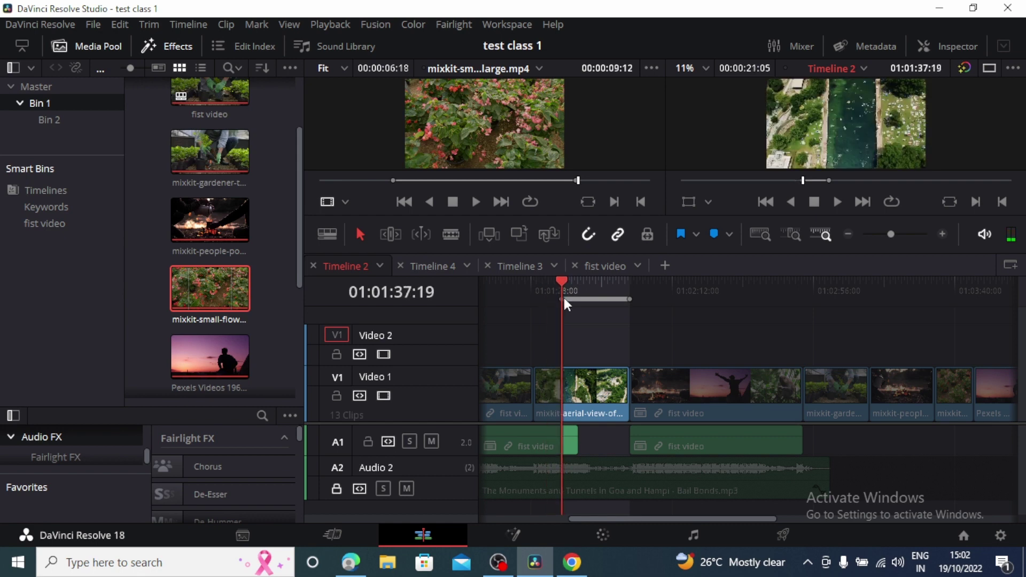
{"action": "left_click_drag", "start_coordinate": [560, 280], "coordinate": [616, 310]}
{"action": "key", "text": "o"}
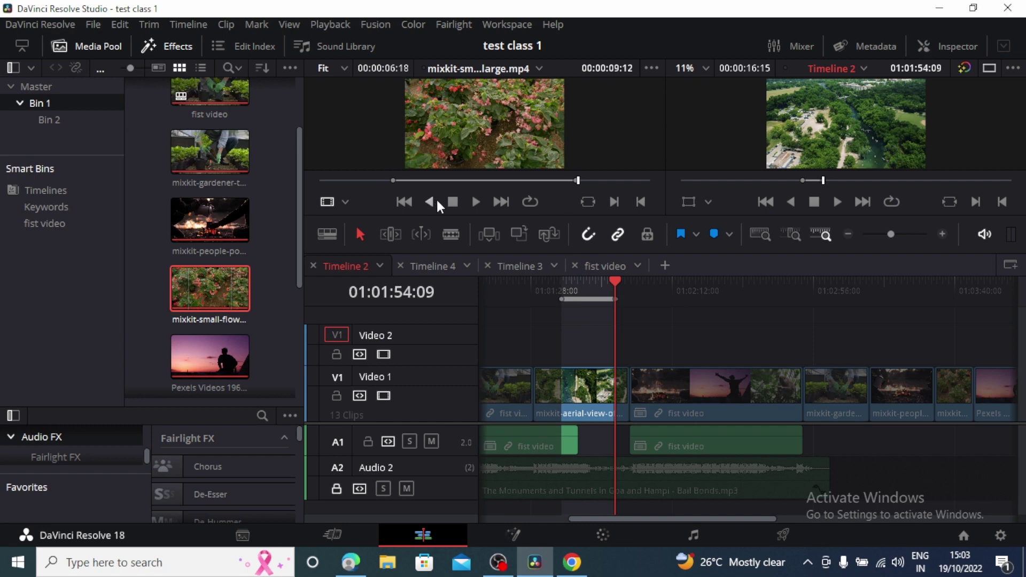
- Overwrite the flower clip onto Video 2 at the marked In point and unlock the Audio 2 track
{"action": "left_click", "coordinate": [518, 236]}
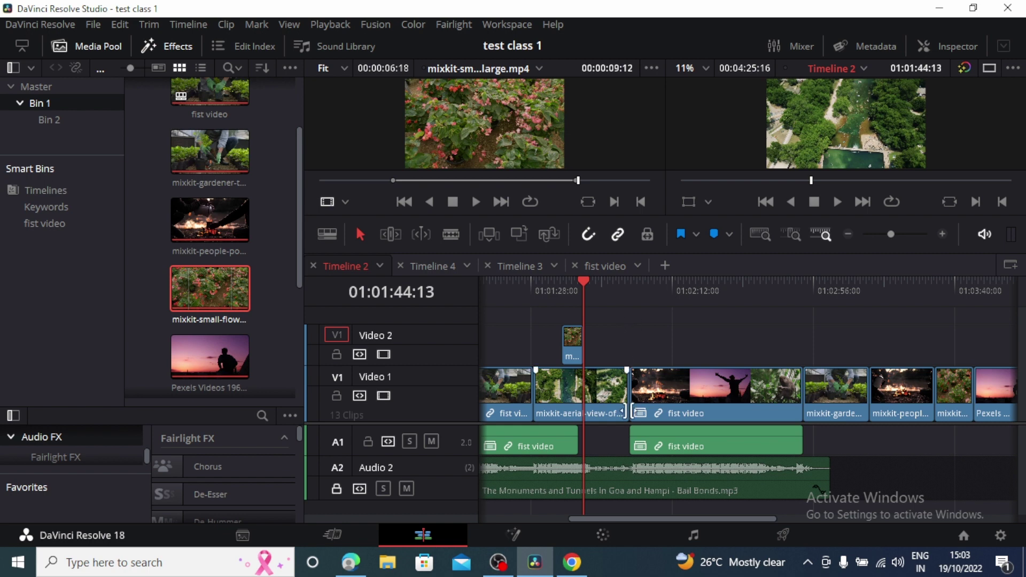
{"action": "left_click", "coordinate": [336, 487]}
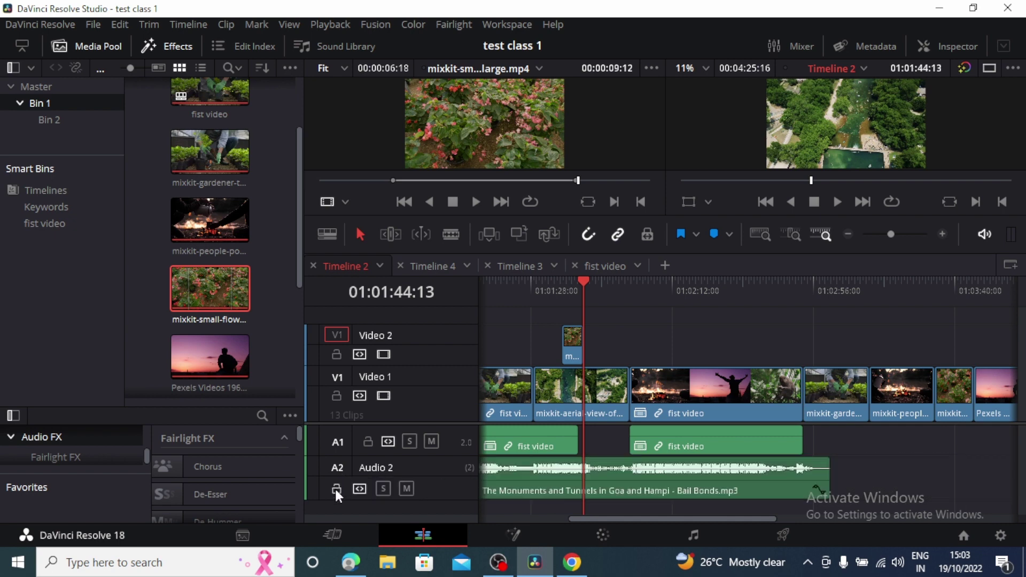
{"action": "mouse_move", "coordinate": [729, 518]}
{"action": "left_mouse_down"}
{"action": "mouse_move", "coordinate": [655, 511]}
{"action": "mouse_move", "coordinate": [736, 514]}
{"action": "left_mouse_up"}
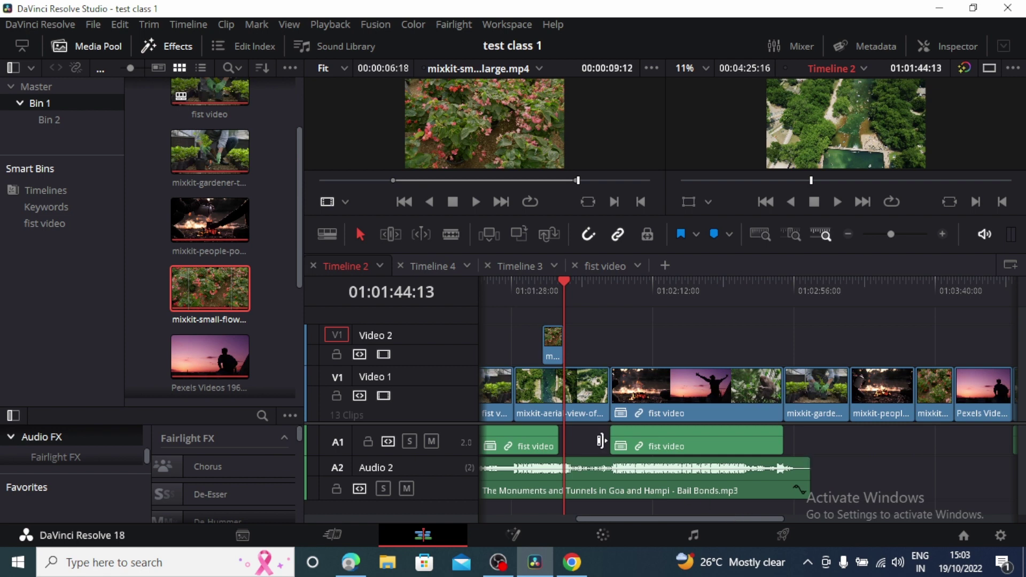